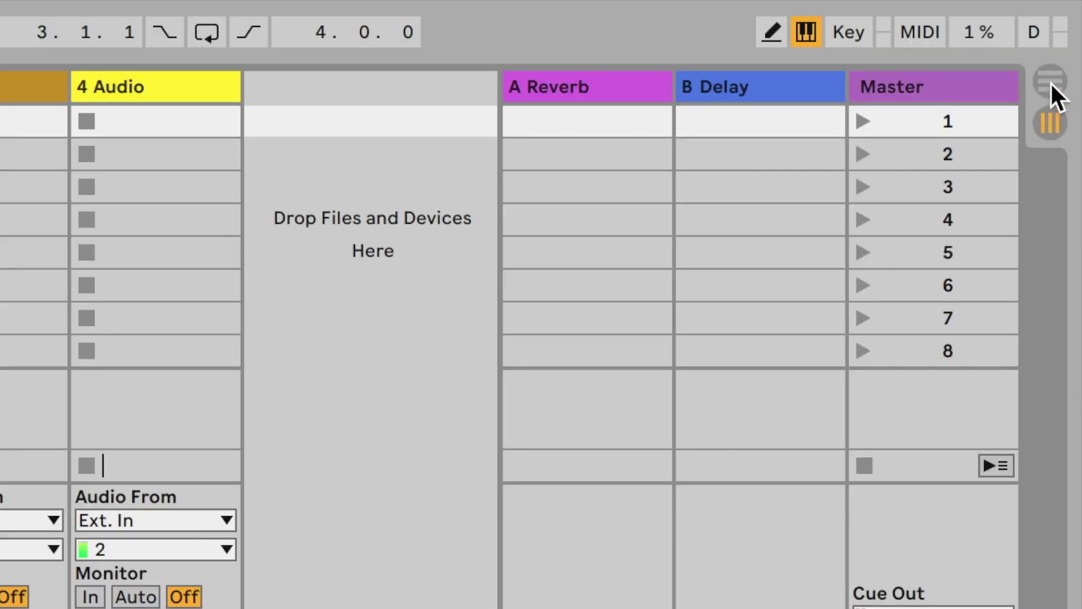
# - Show the Arrangement View and return to the Session View
pyautogui.click(1051, 82)
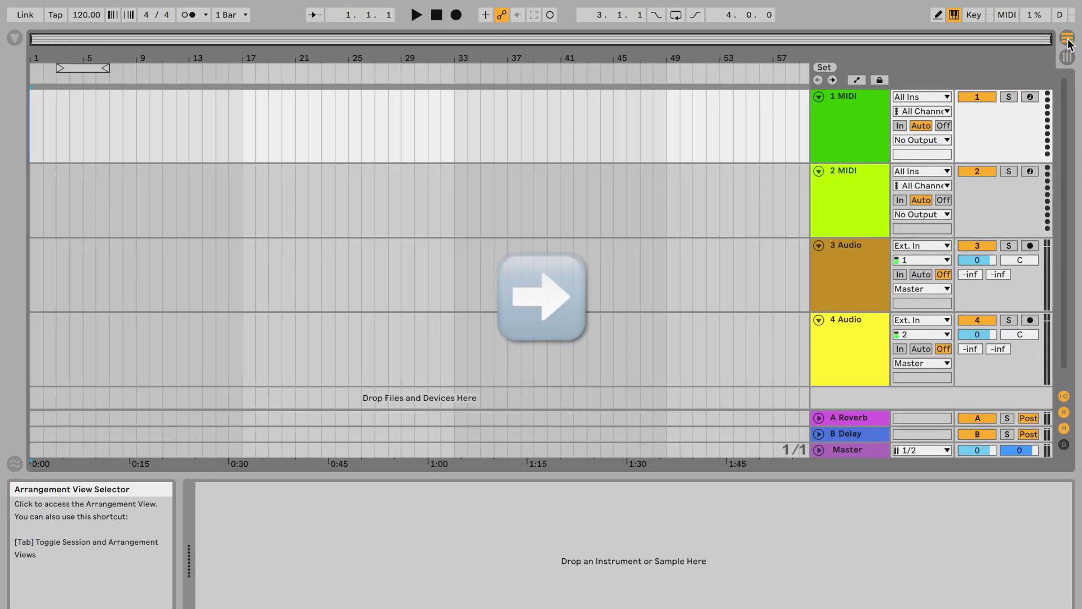
pyautogui.click(1069, 60)
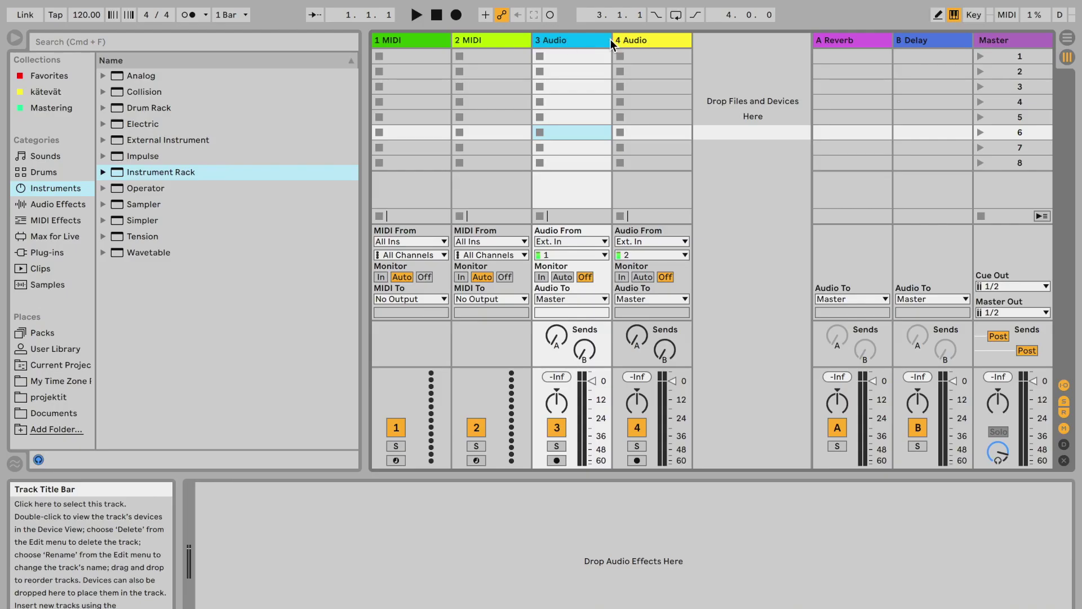
# - Delete the two audio tracks, 4 Audio and 3 Audio, from the set
pyautogui.click(661, 38)
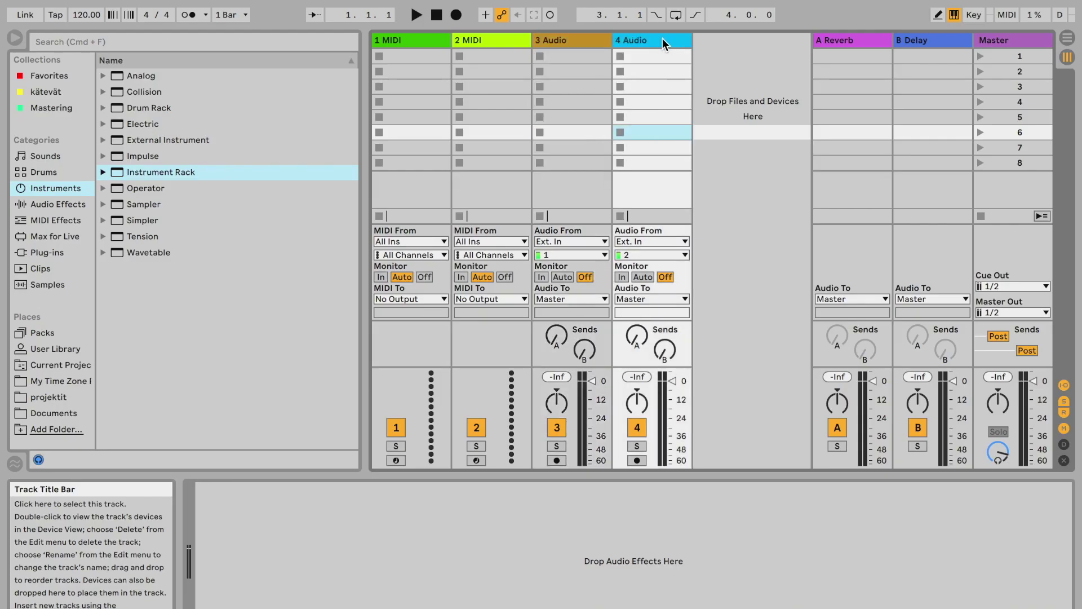
pyautogui.press('Delete')
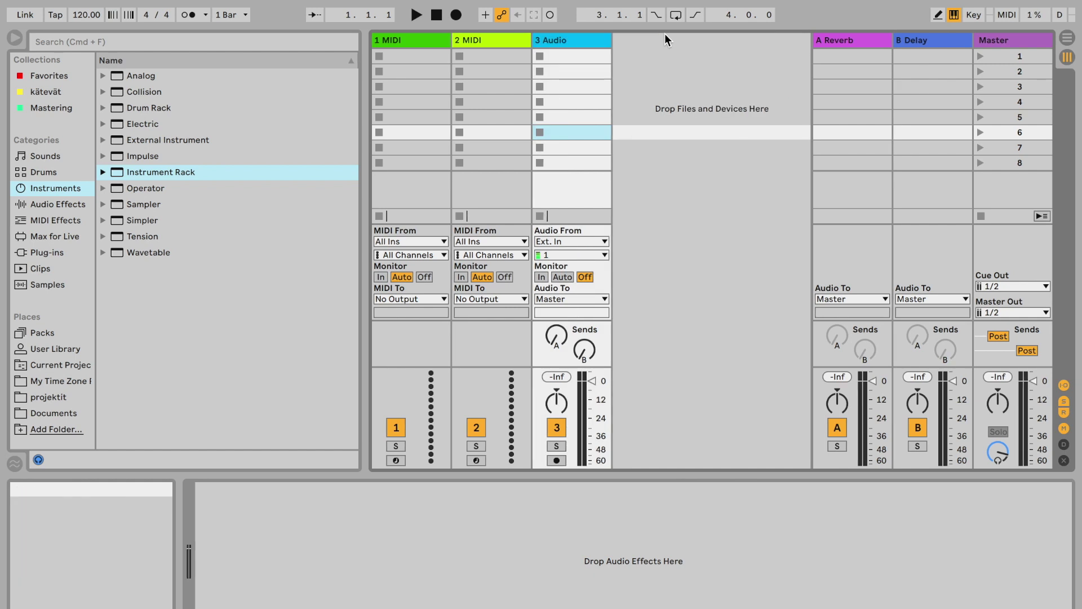
pyautogui.press('Delete')
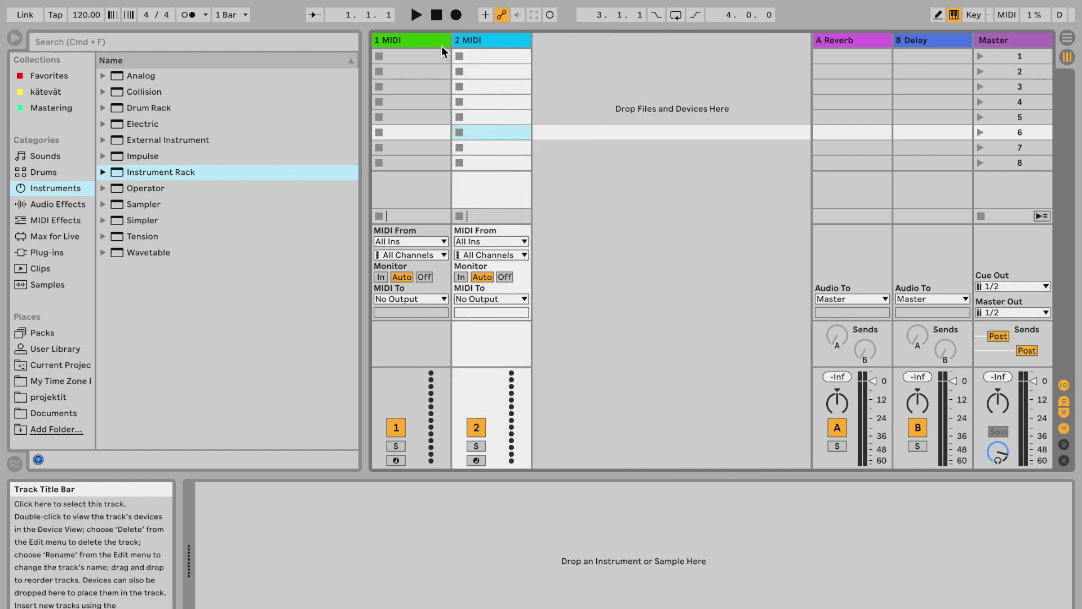
# - Select the 1 MIDI track and expand the Bass presets of Instrument Rack in the browser
pyautogui.click(418, 38)
pyautogui.click(15, 39)
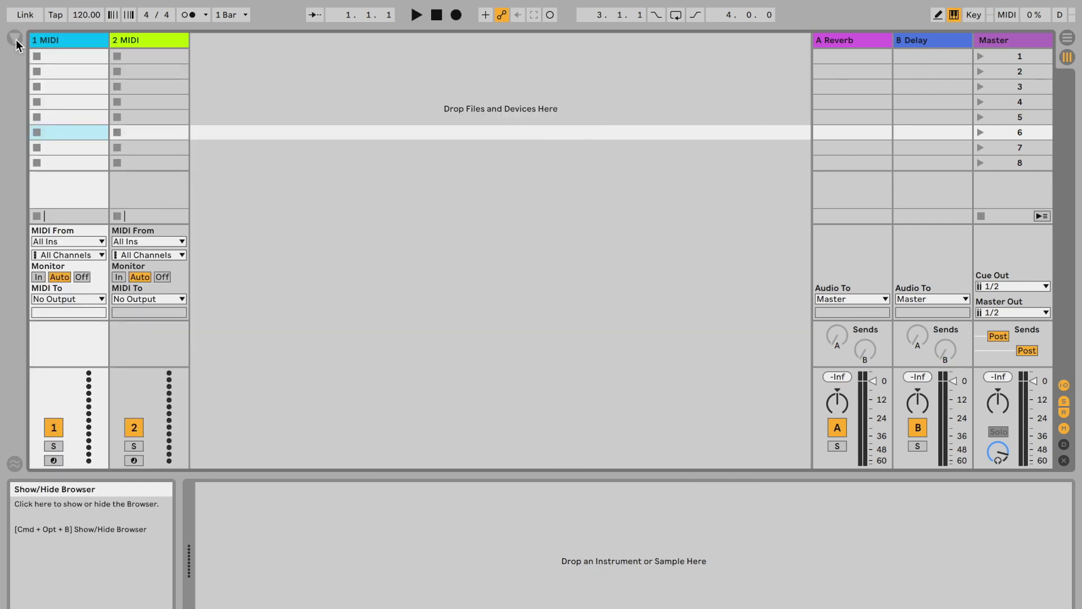
pyautogui.click(15, 40)
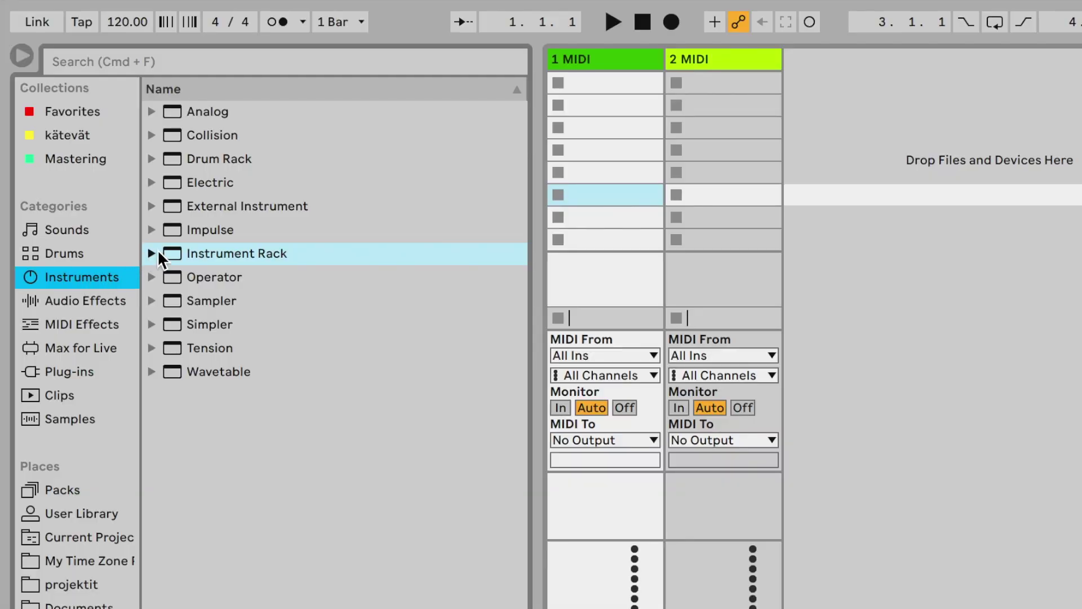
pyautogui.click(173, 256)
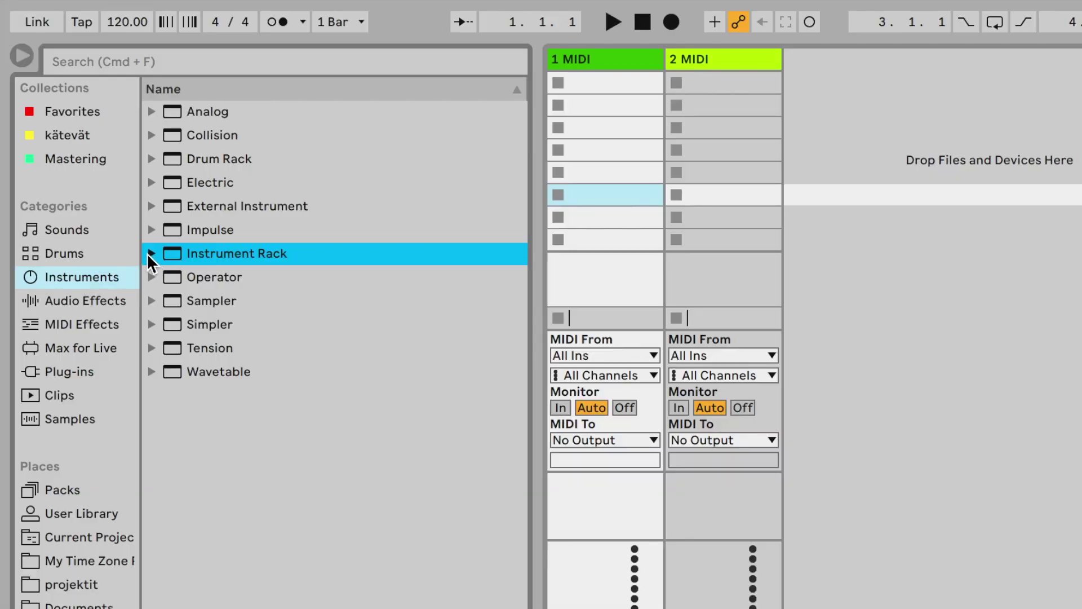
pyautogui.click(150, 254)
pyautogui.click(183, 300)
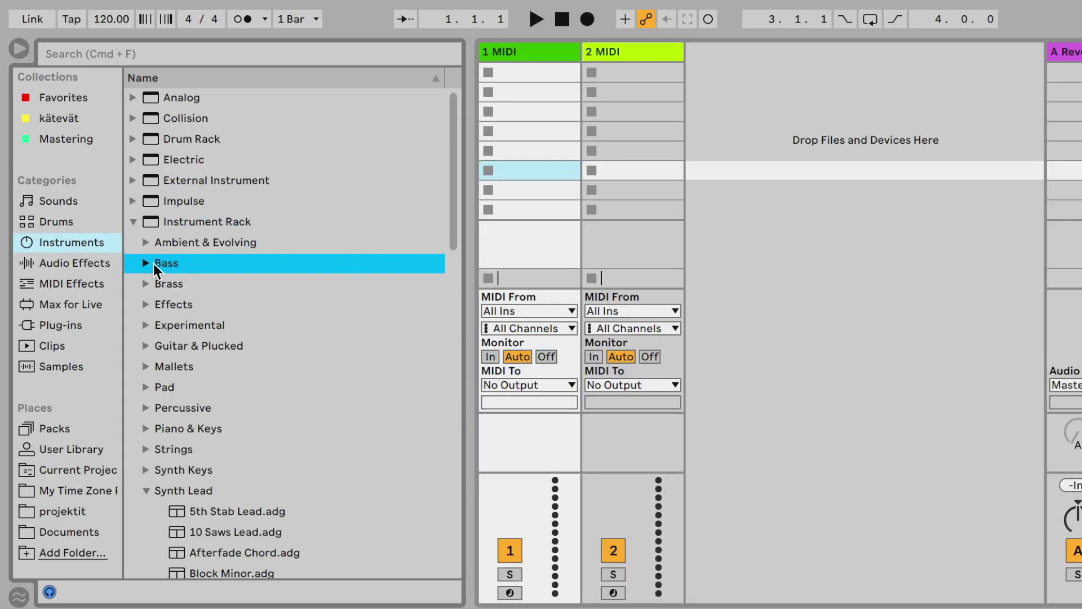
pyautogui.click(146, 263)
# - Audition the bass presets from Analog Saw Bass down to Boffner Bass
pyautogui.click(288, 282)
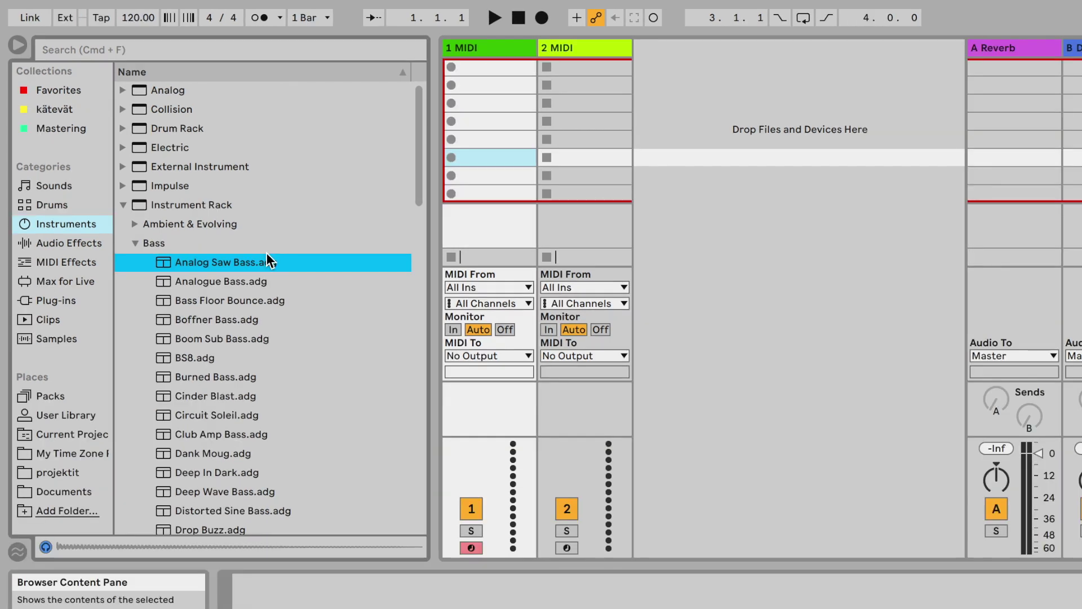
pyautogui.press('Down')
pyautogui.press('Down')
pyautogui.press('Down')
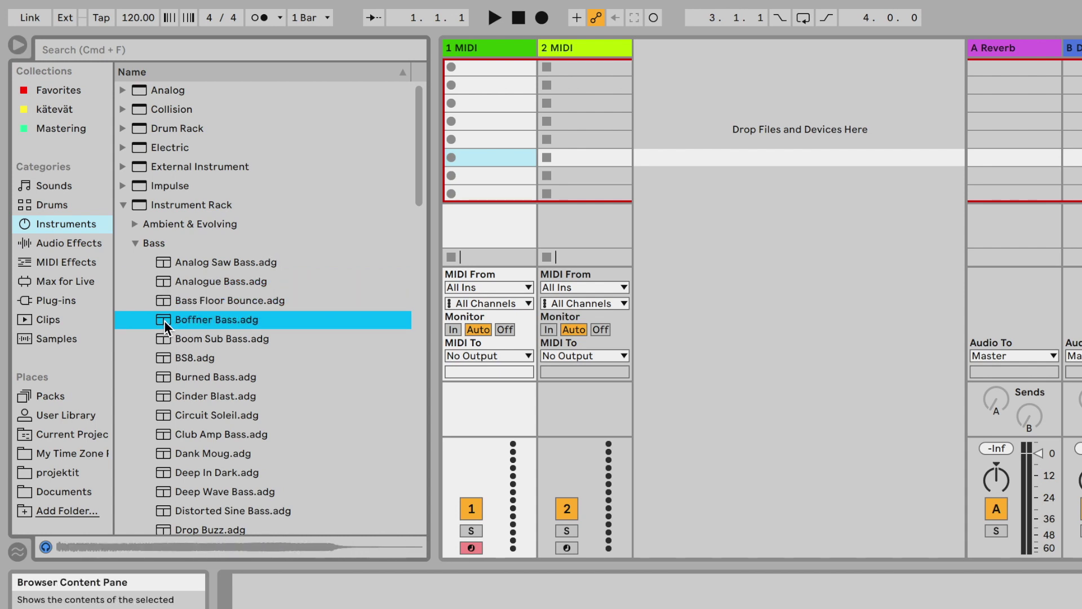
# - Load the Boffner Bass preset onto the 1 MIDI track and hide the browser
pyautogui.moveTo(164, 320); pyautogui.dragTo(501, 88)
pyautogui.moveTo(499, 52); pyautogui.dragTo(499, 49)
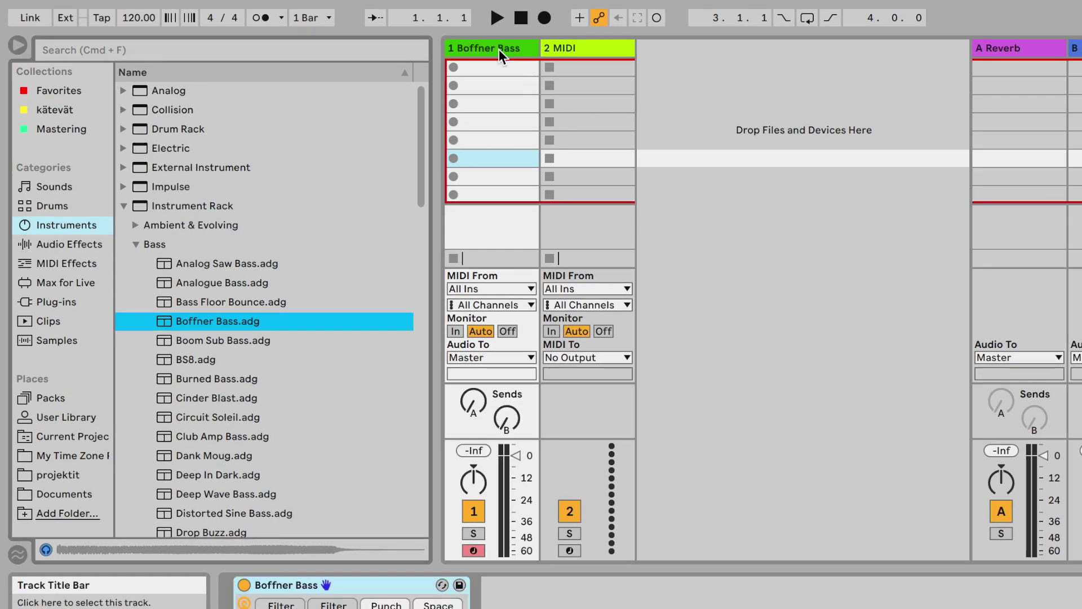
pyautogui.click(18, 44)
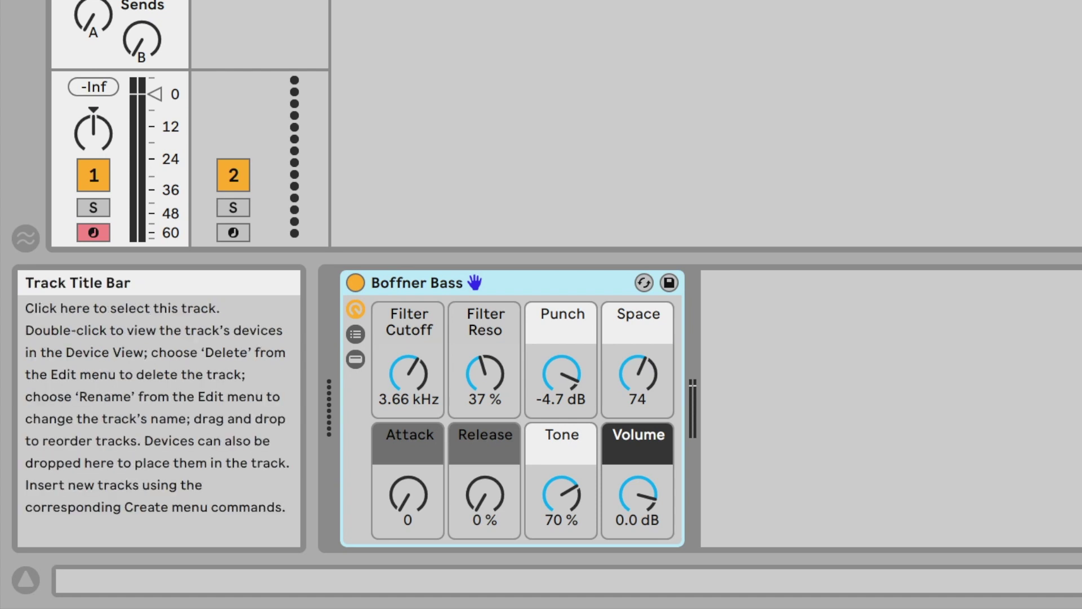
# - Create a MIDI clip in the Boffner Bass track's first slot, with a 2-bar loop length fully shown in an enlarged note editor
pyautogui.click(80, 58)
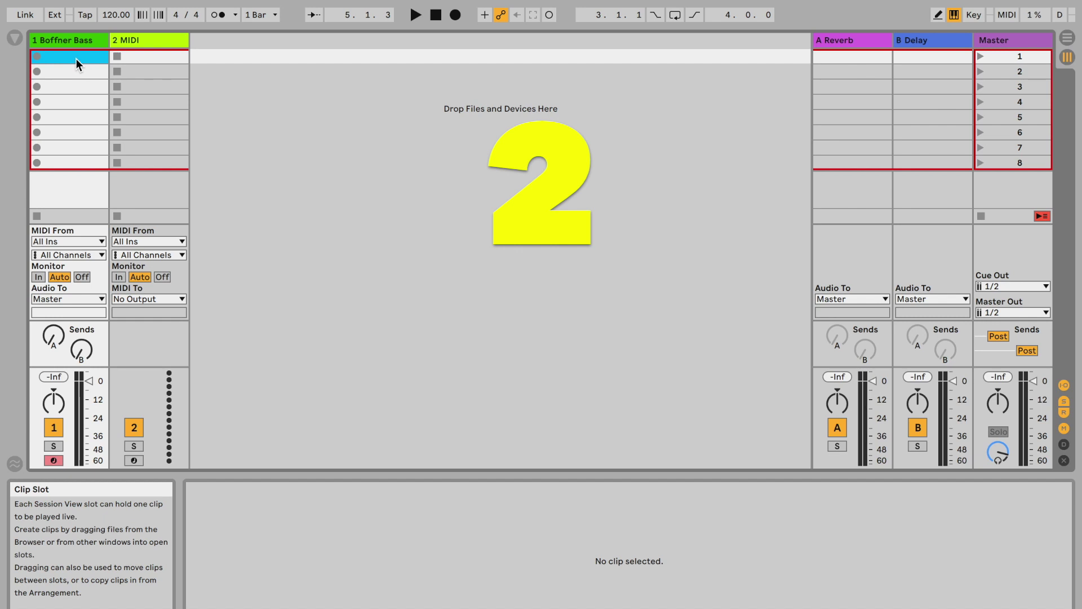
pyautogui.doubleClick(66, 59)
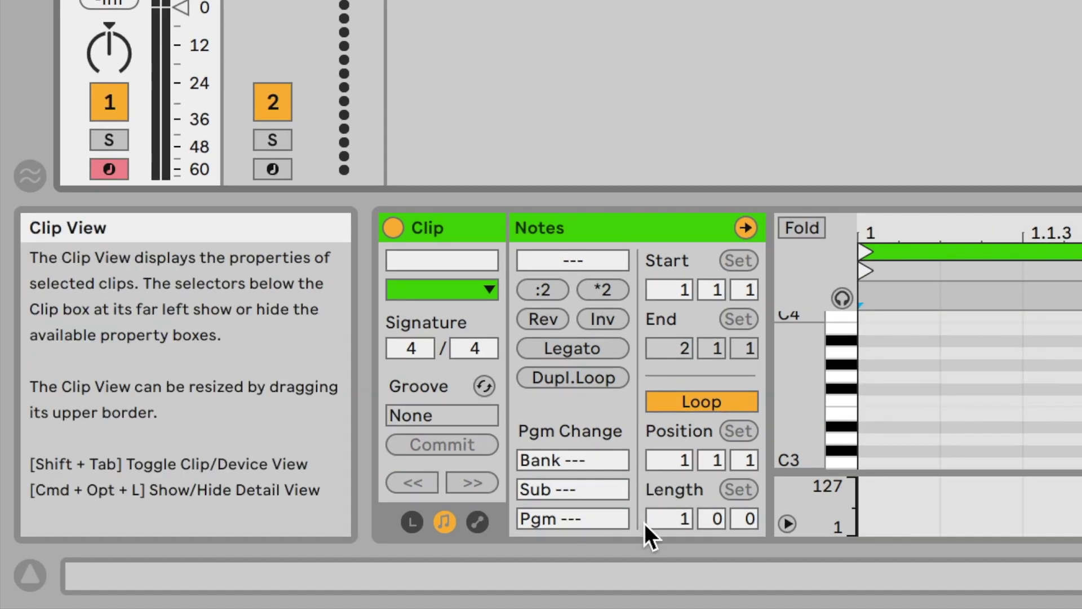
pyautogui.click(684, 523)
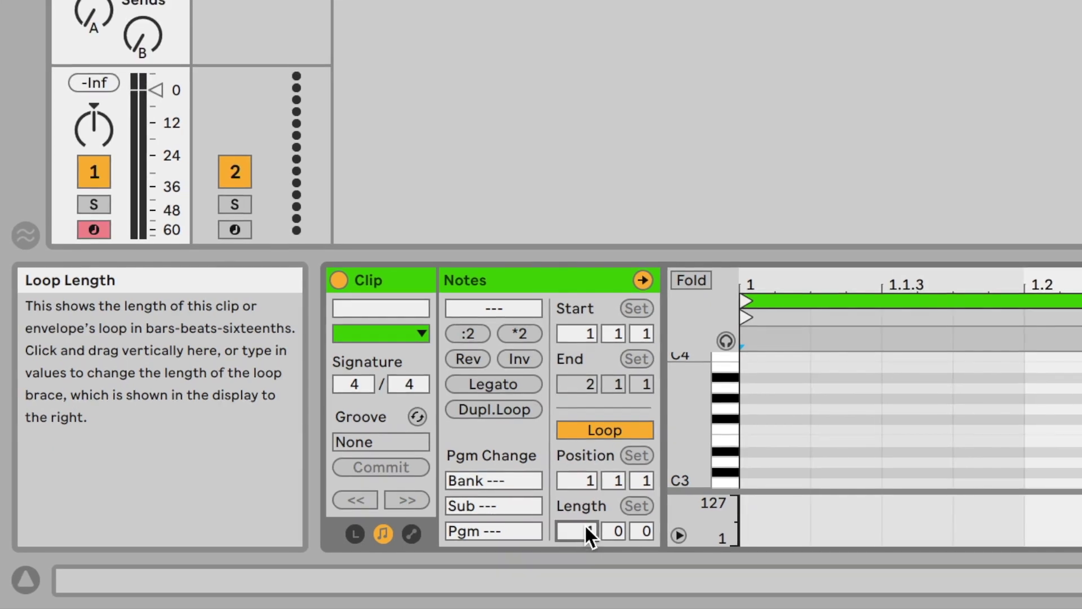
pyautogui.write('2')
pyautogui.click(568, 507)
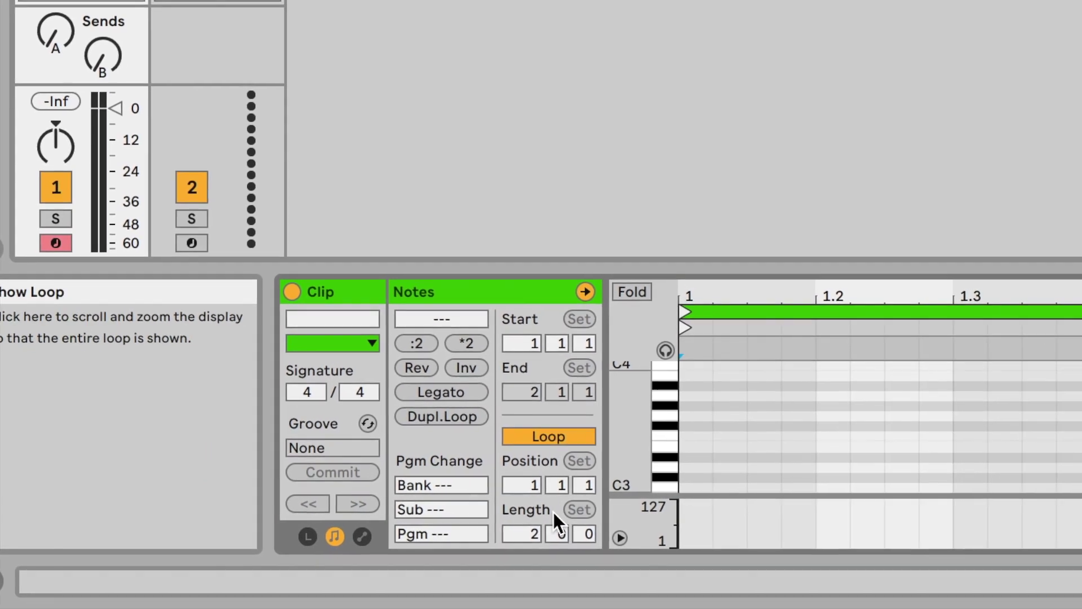
pyautogui.moveTo(919, 290); pyautogui.dragTo(851, 152)
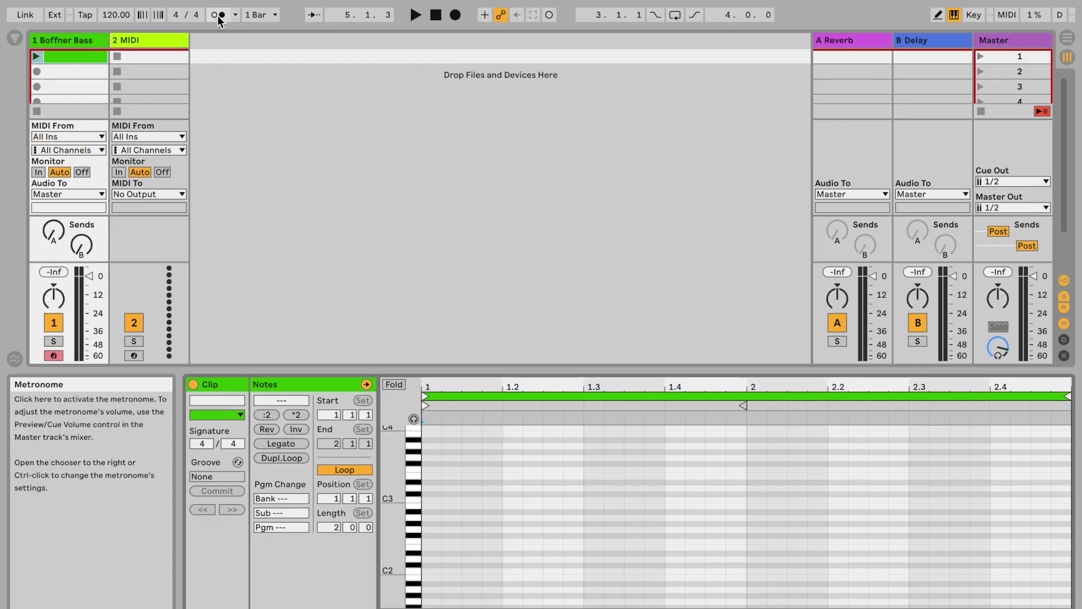
# - Turn on the metronome, start playback and launch the new bass clip
pyautogui.click(220, 17)
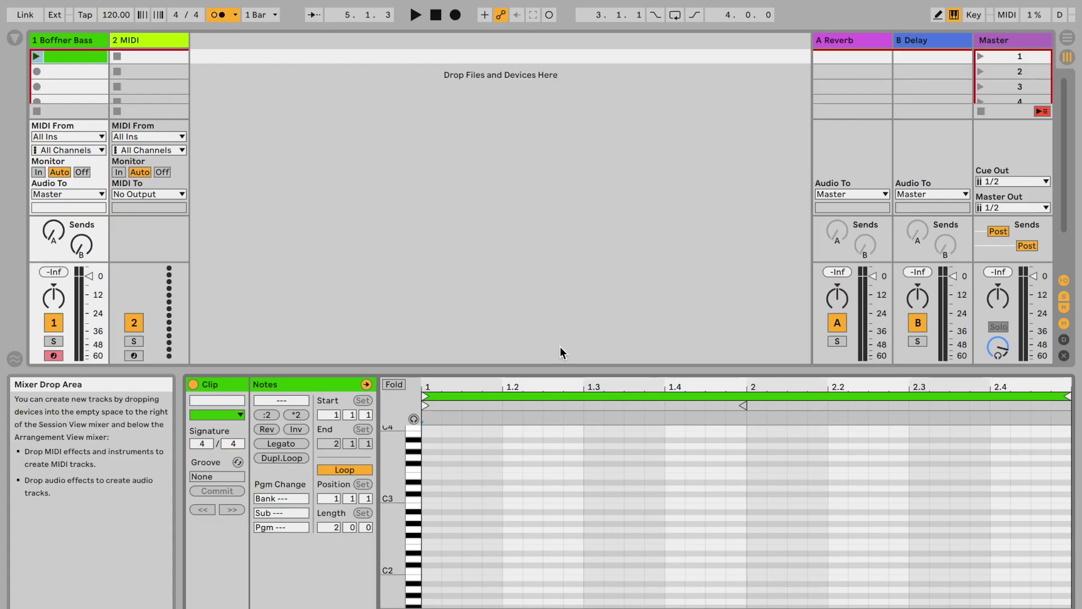
pyautogui.press('space')
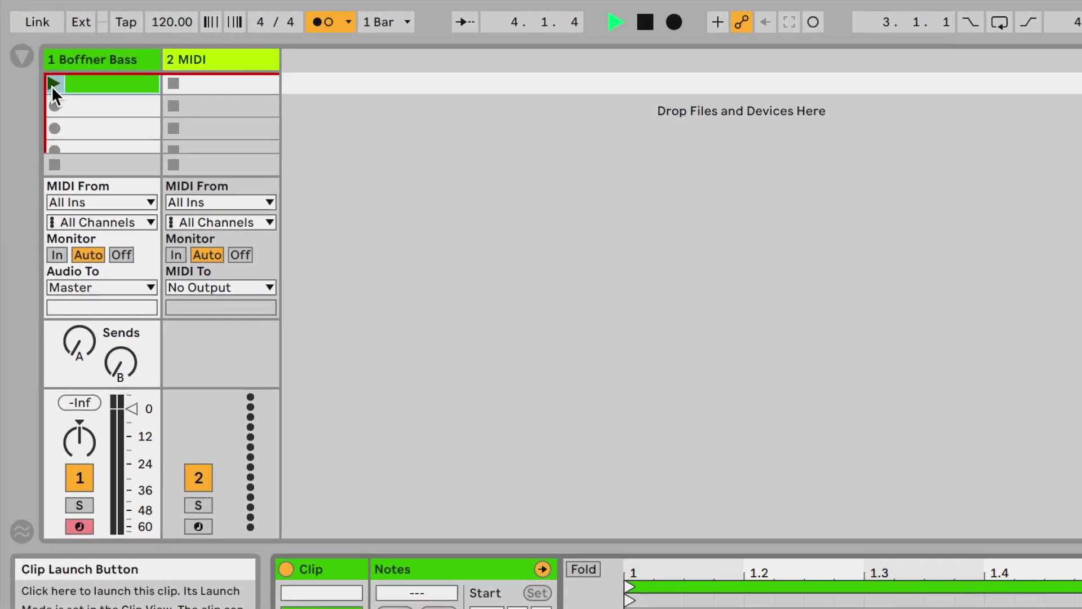
pyautogui.click(58, 93)
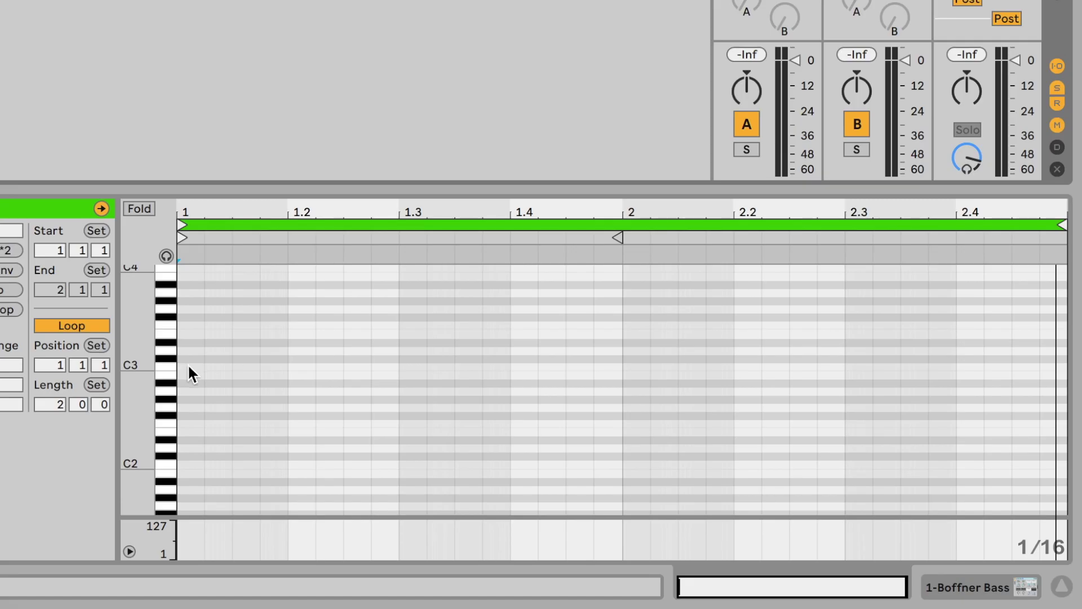
# - Add a note at the start of the clip, move it from C3 to C2 and extend it across the whole first bar
pyautogui.doubleClick(189, 367)
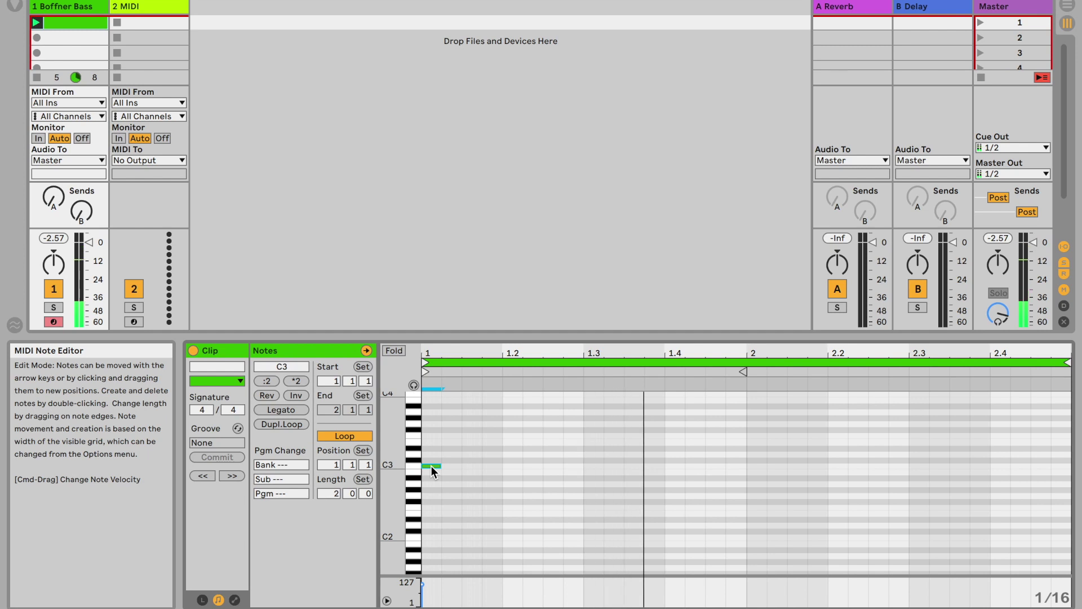
pyautogui.moveTo(432, 471); pyautogui.dragTo(428, 540)
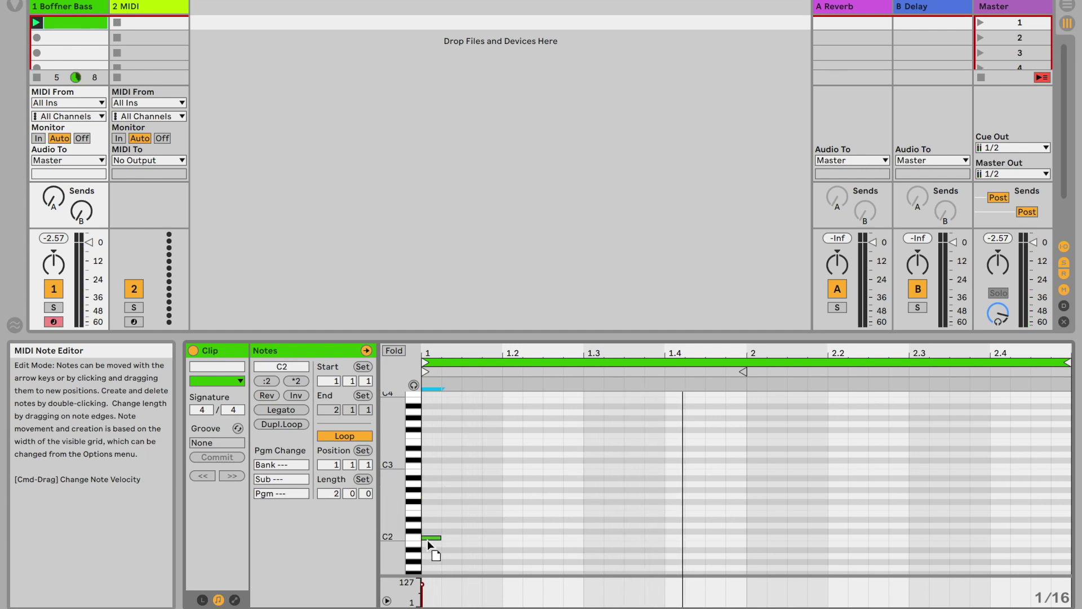
pyautogui.scroll(-3, 428, 540)
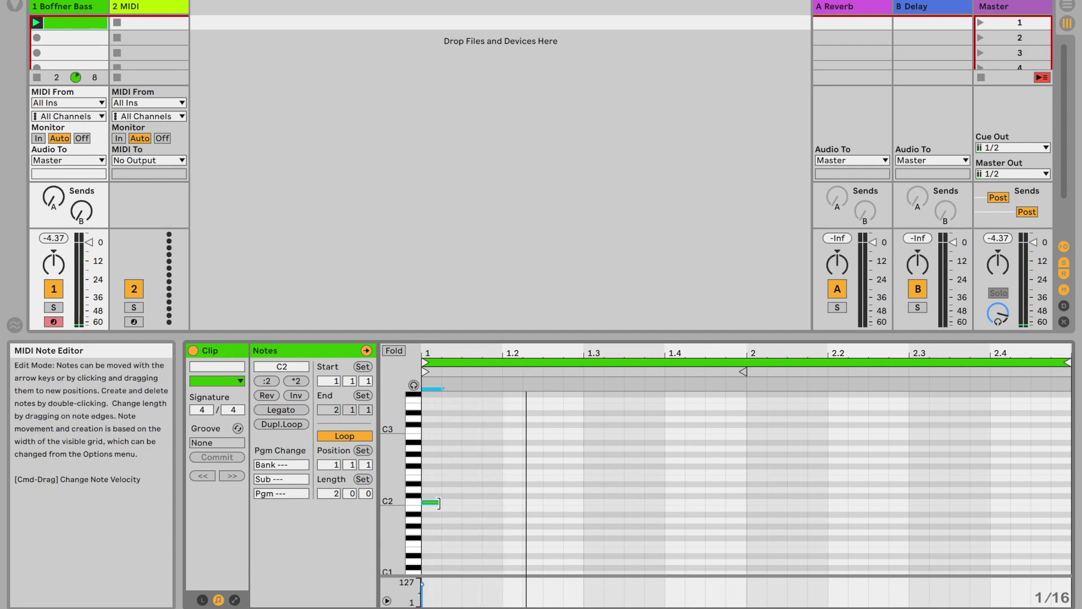
pyautogui.moveTo(440, 501); pyautogui.dragTo(740, 513)
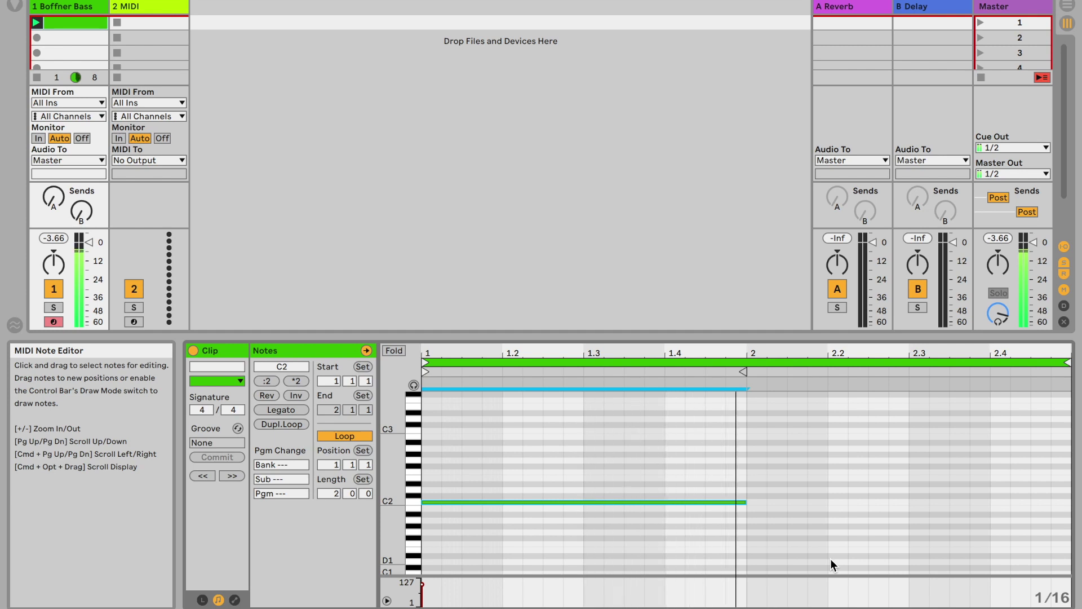
# - Add two one-beat A1 notes in the second bar, starting at 2 and 2.3
pyautogui.doubleClick(755, 518)
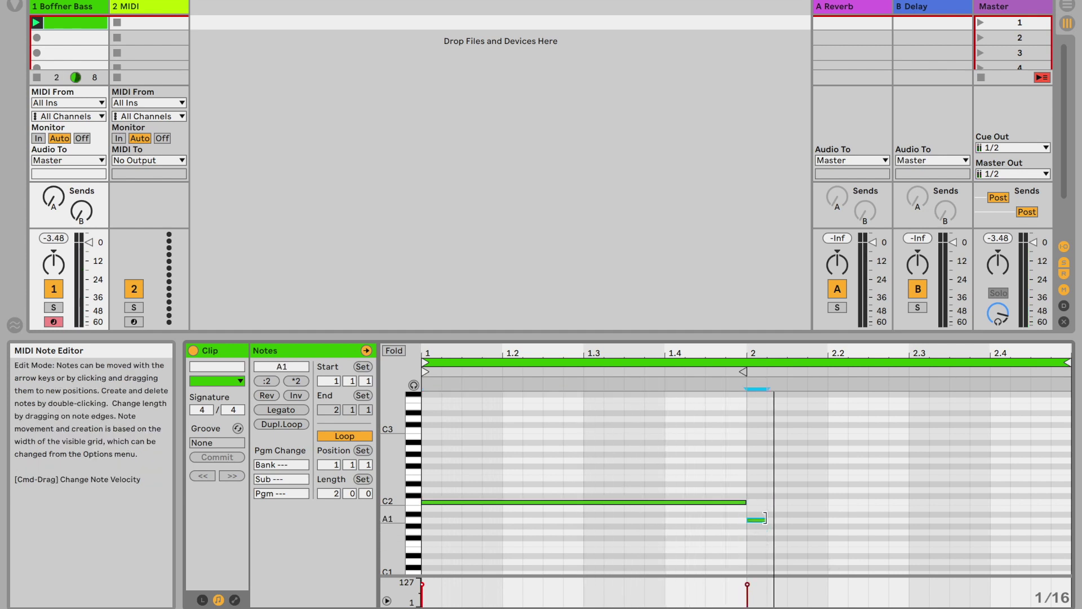
pyautogui.moveTo(765, 518); pyautogui.dragTo(829, 527)
pyautogui.doubleClick(923, 522)
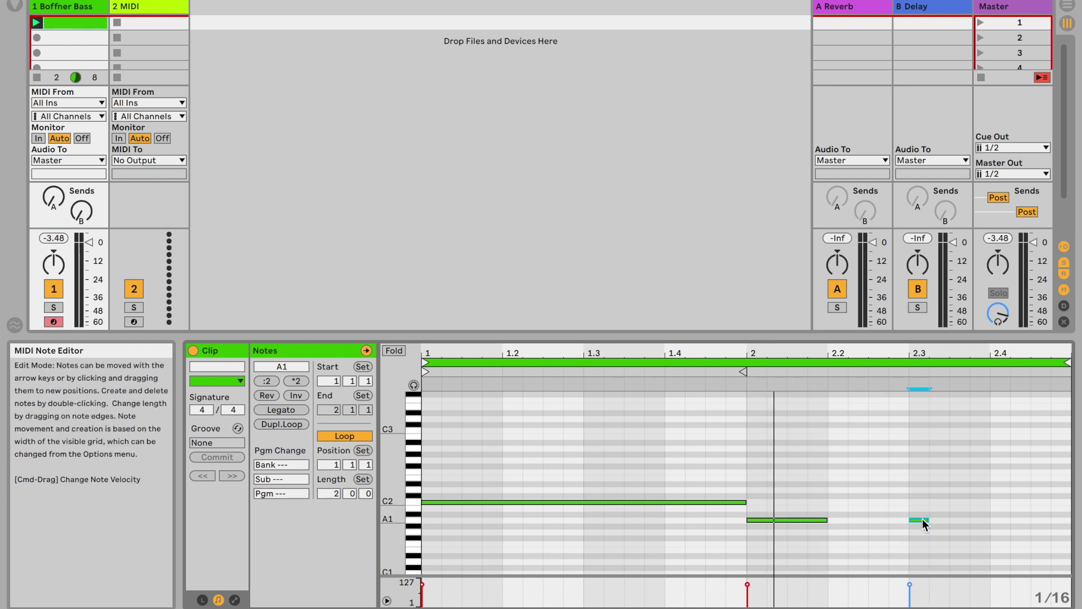
pyautogui.moveTo(928, 521); pyautogui.dragTo(1001, 529)
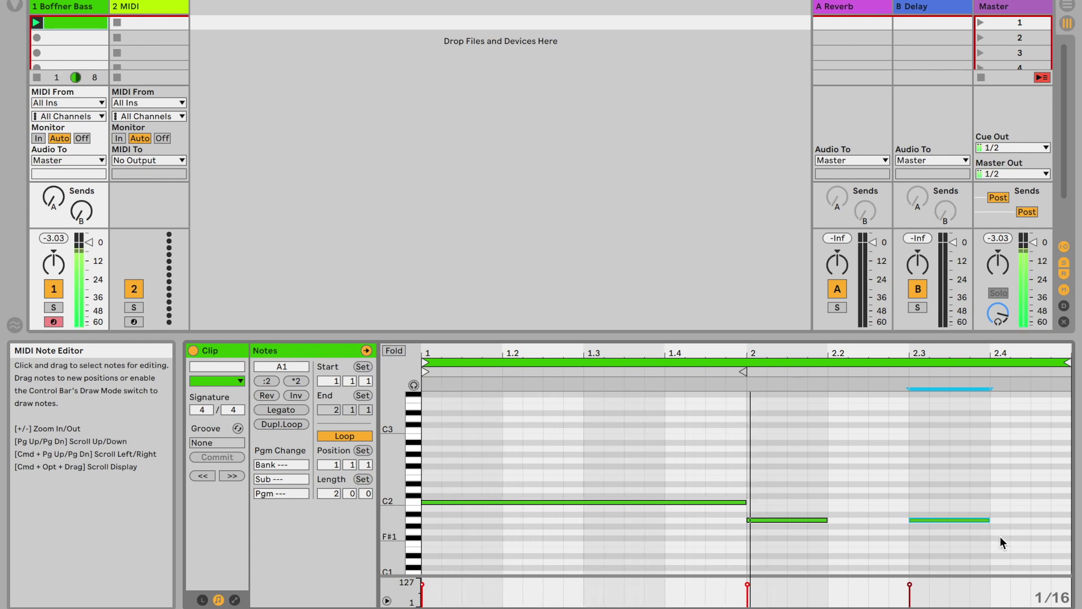
# - Shorten both second-bar notes to half a beat each and move them down to E1
pyautogui.moveTo(1003, 538); pyautogui.dragTo(744, 505)
pyautogui.moveTo(1045, 556); pyautogui.dragTo(756, 521)
pyautogui.moveTo(827, 521); pyautogui.dragTo(786, 524)
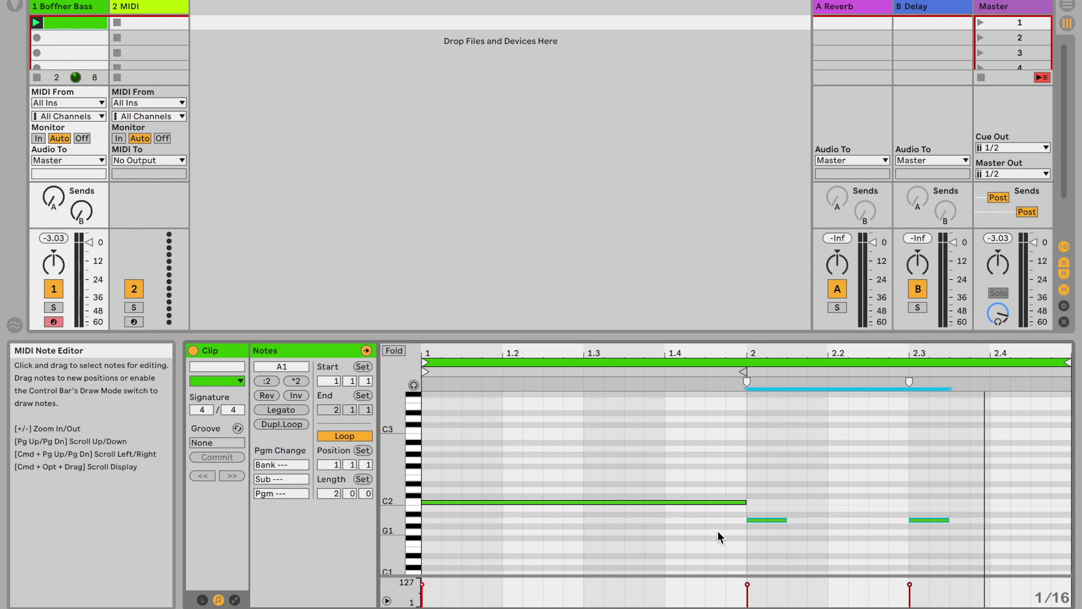
pyautogui.moveTo(757, 526); pyautogui.dragTo(754, 548)
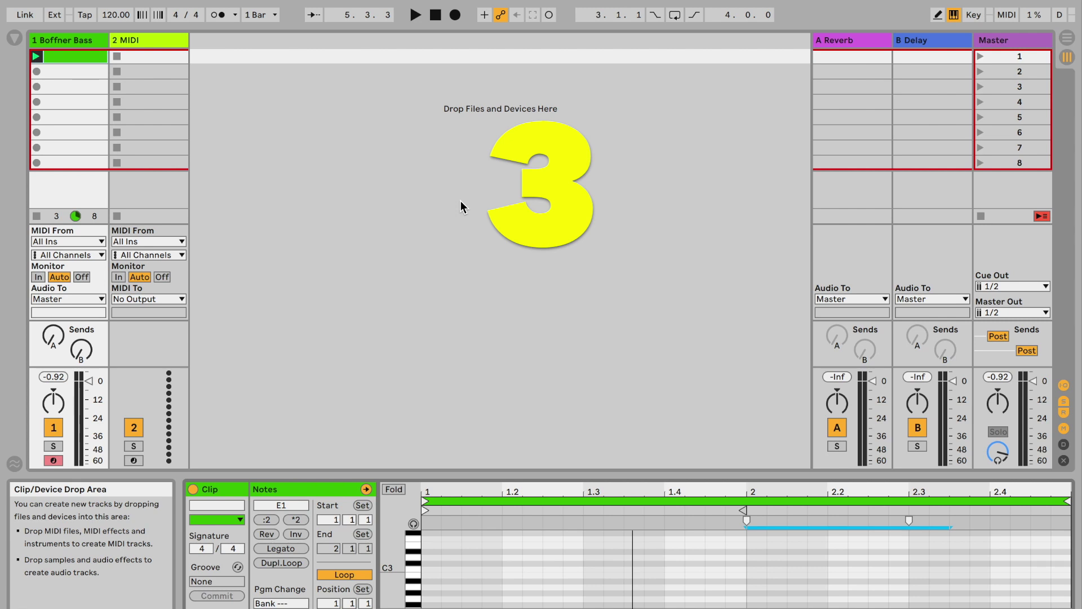
# - Select the 2 MIDI track and show the Drums category in the browser
pyautogui.click(153, 38)
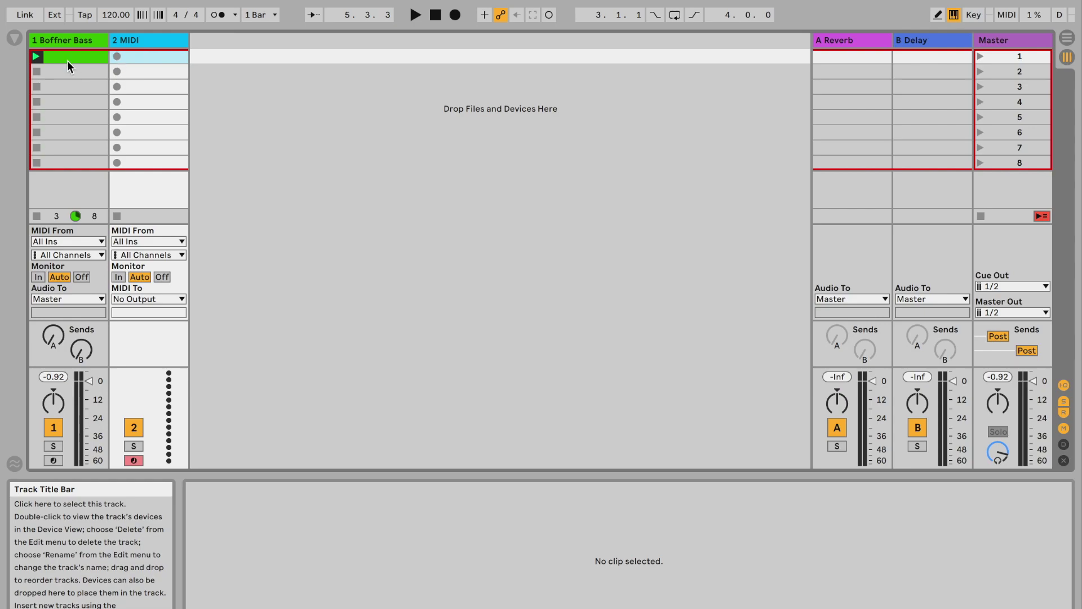
pyautogui.click(14, 38)
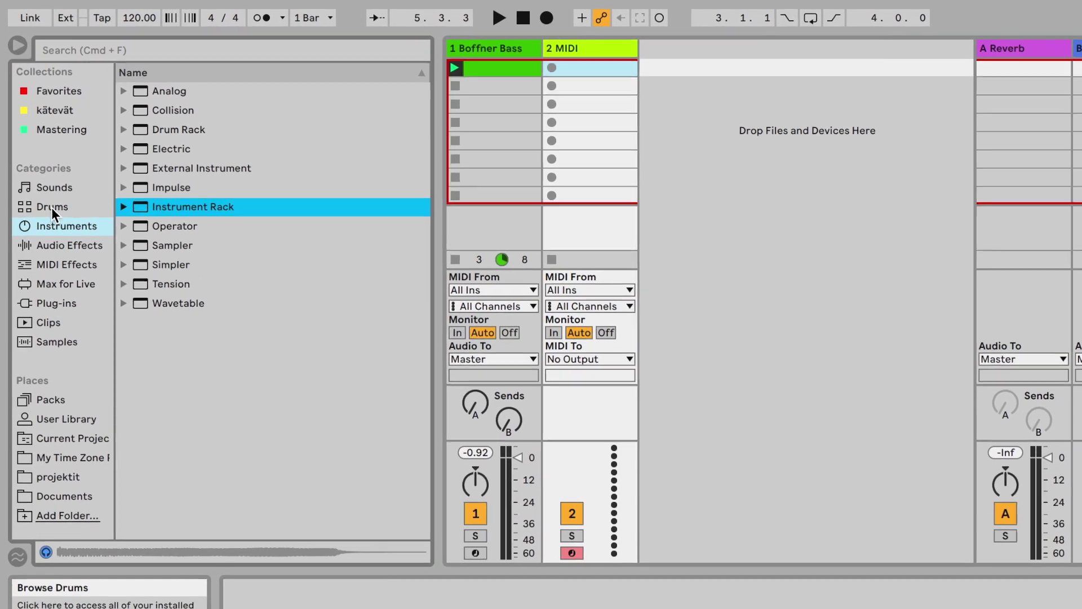
pyautogui.click(52, 209)
# - Audition drum kit presets in the Drums list, including Four AM Kit, Funk Constructor Beatbox, Glas Kit and Get Fresh Kit
pyautogui.scroll(6, 216, 237)
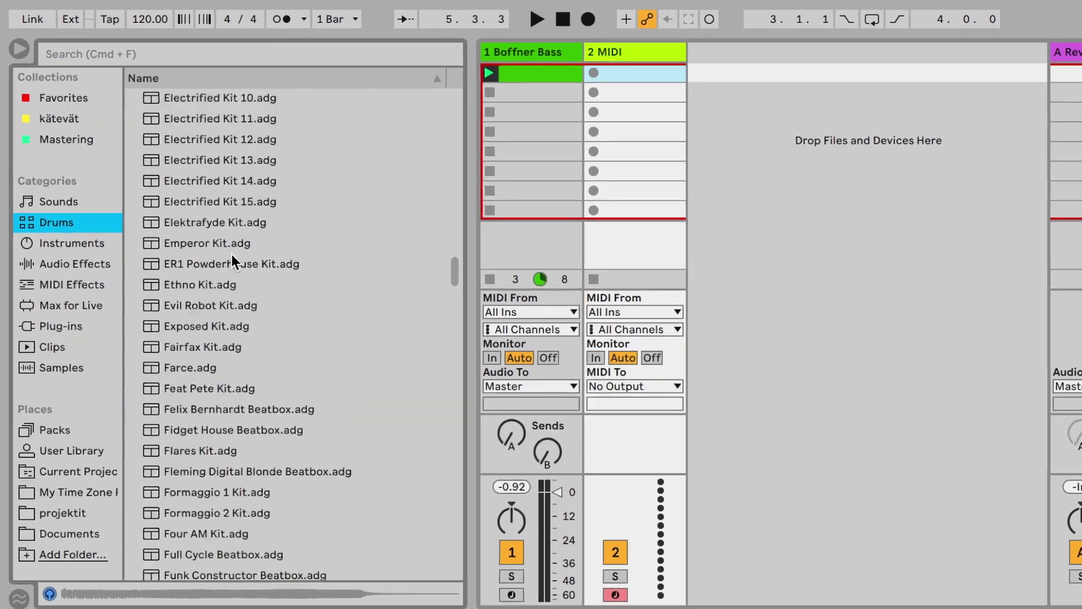
pyautogui.scroll(7, 231, 255)
pyautogui.scroll(-5, 231, 255)
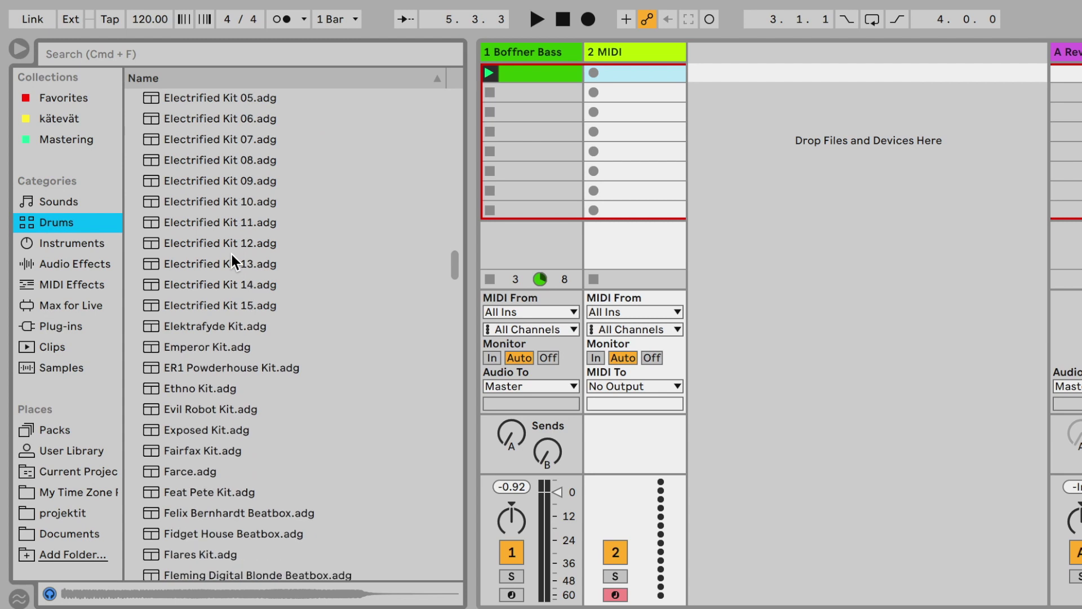
pyautogui.scroll(-6, 232, 255)
pyautogui.click(232, 262)
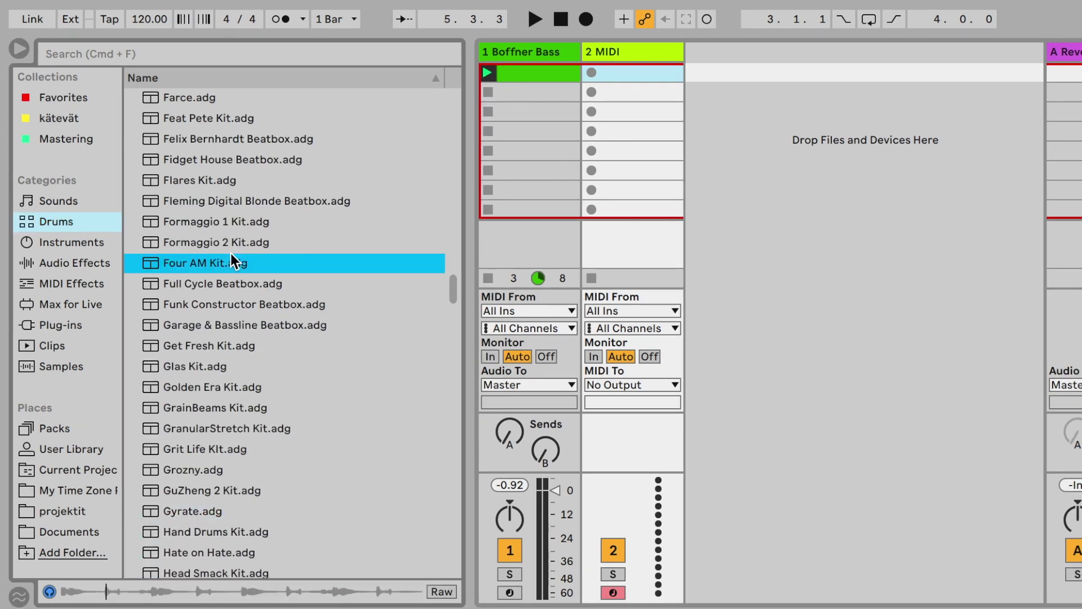
pyautogui.click(234, 296)
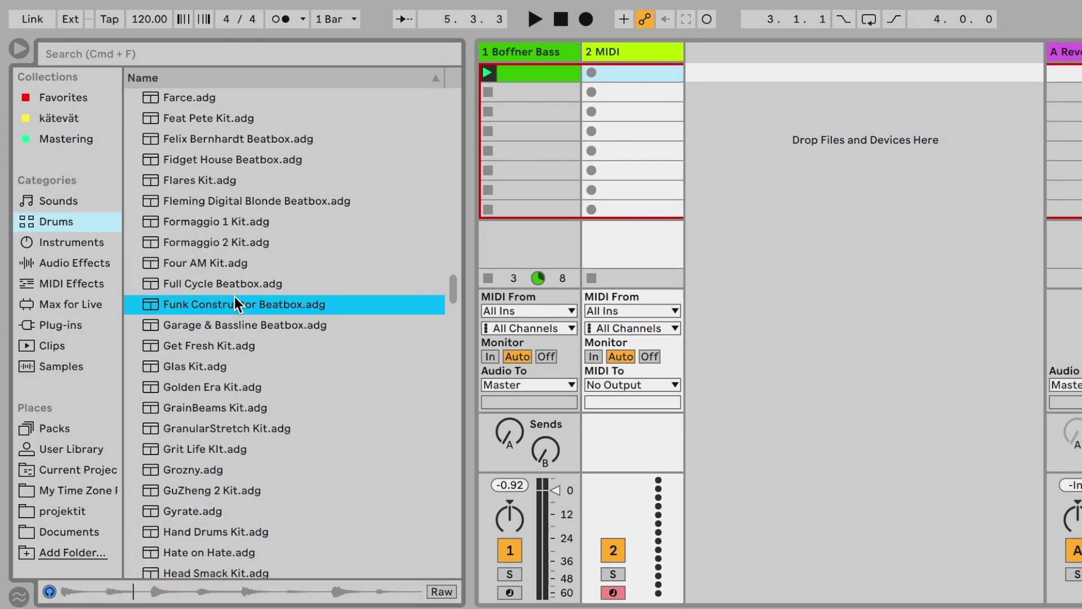
pyautogui.click(215, 368)
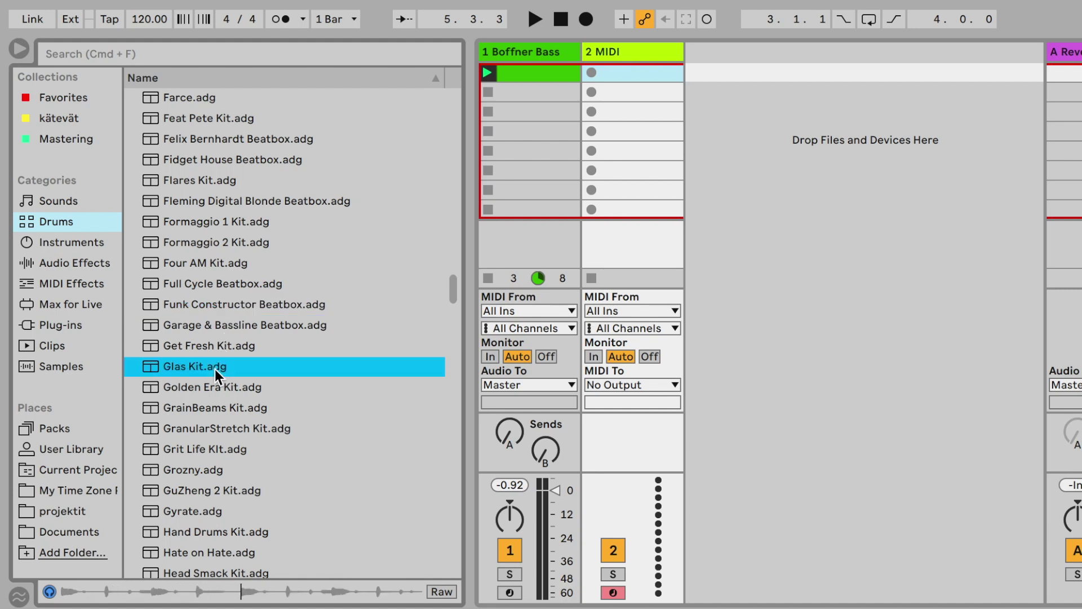
pyautogui.scroll(3, 214, 368)
pyautogui.click(190, 489)
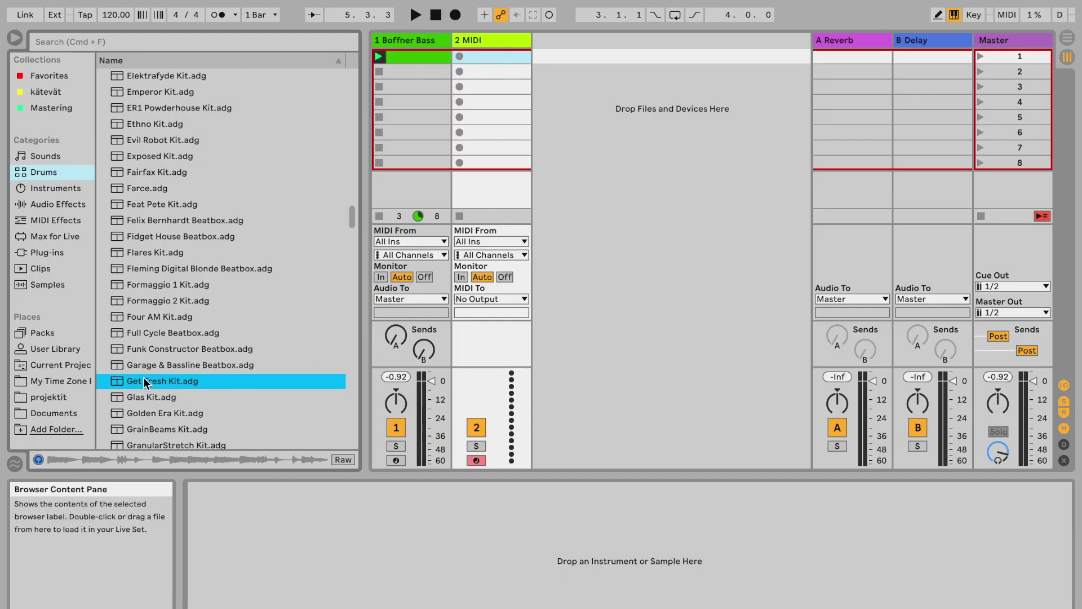
# - Load Get Fresh Kit onto the second MIDI track and audition its kick, closed hi-hat, snare and percussion pads
pyautogui.moveTo(156, 385); pyautogui.dragTo(484, 195)
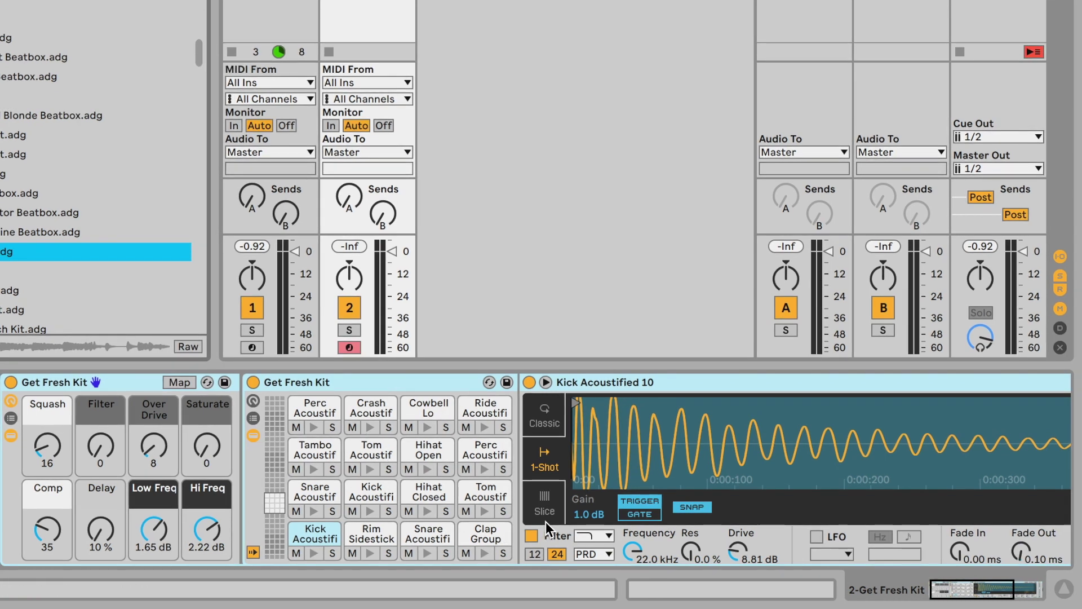
pyautogui.click(316, 552)
pyautogui.click(427, 509)
pyautogui.click(428, 552)
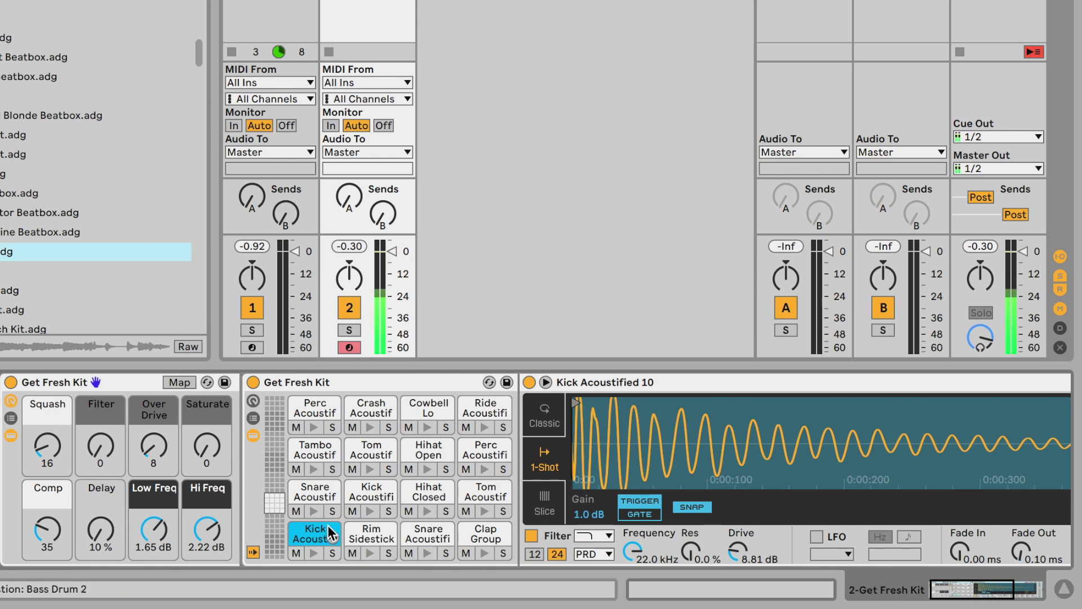
pyautogui.click(311, 427)
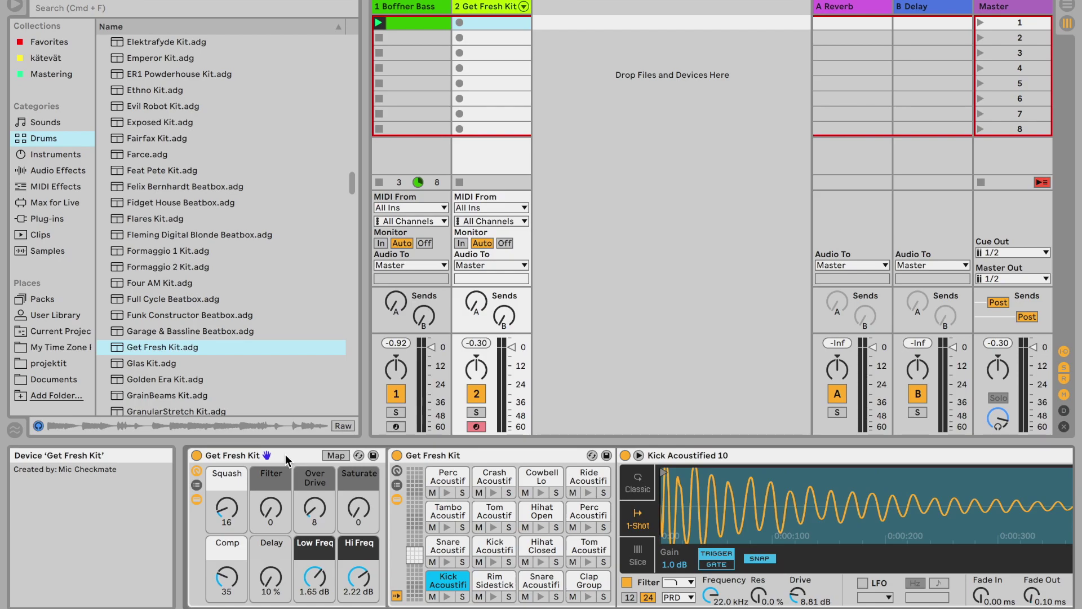
# - Replace Get Fresh Kit on the second track with an empty Drum Rack and check its C1, C#1 and D1 pads
pyautogui.click(285, 455)
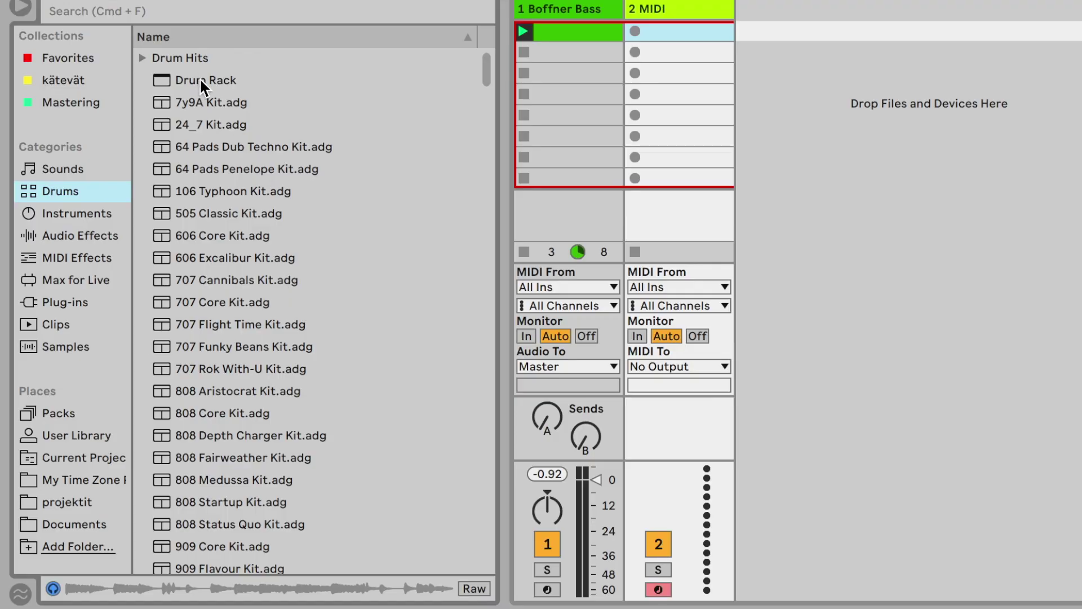
pyautogui.doubleClick(199, 77)
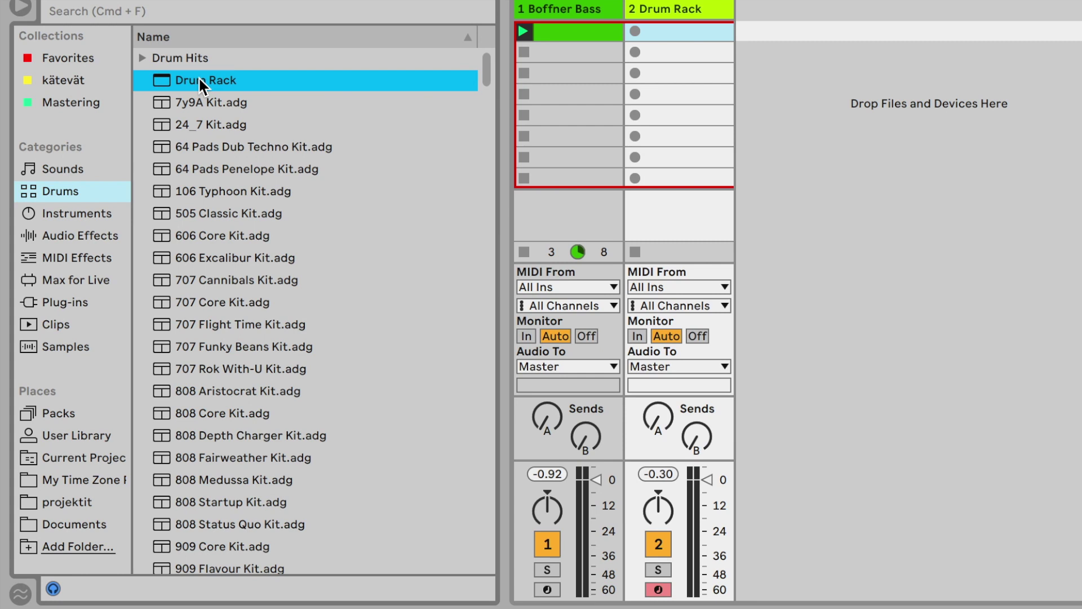
pyautogui.click(699, 12)
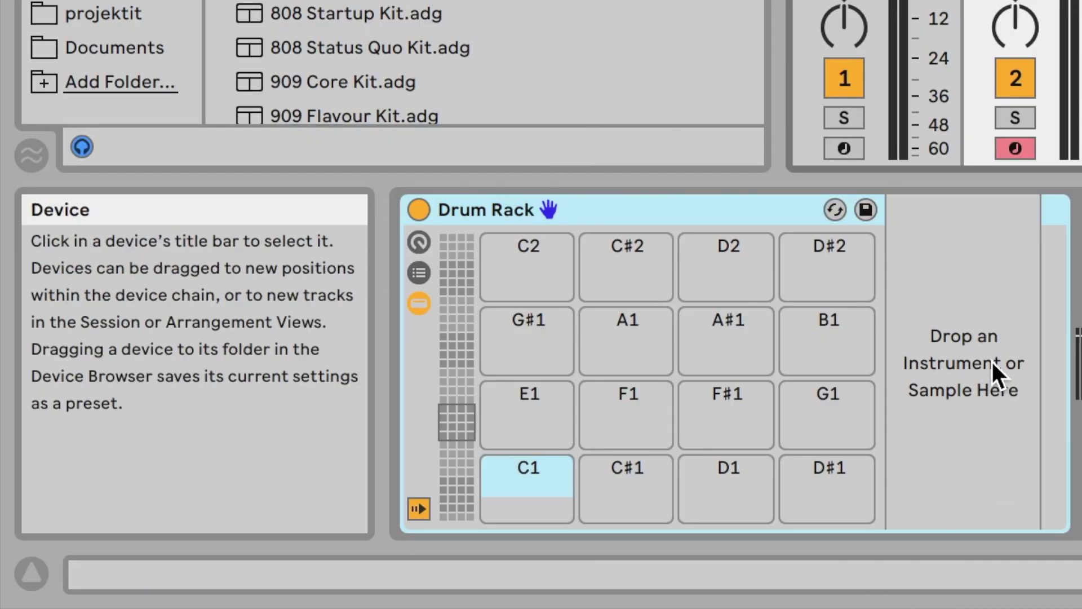
pyautogui.click(513, 482)
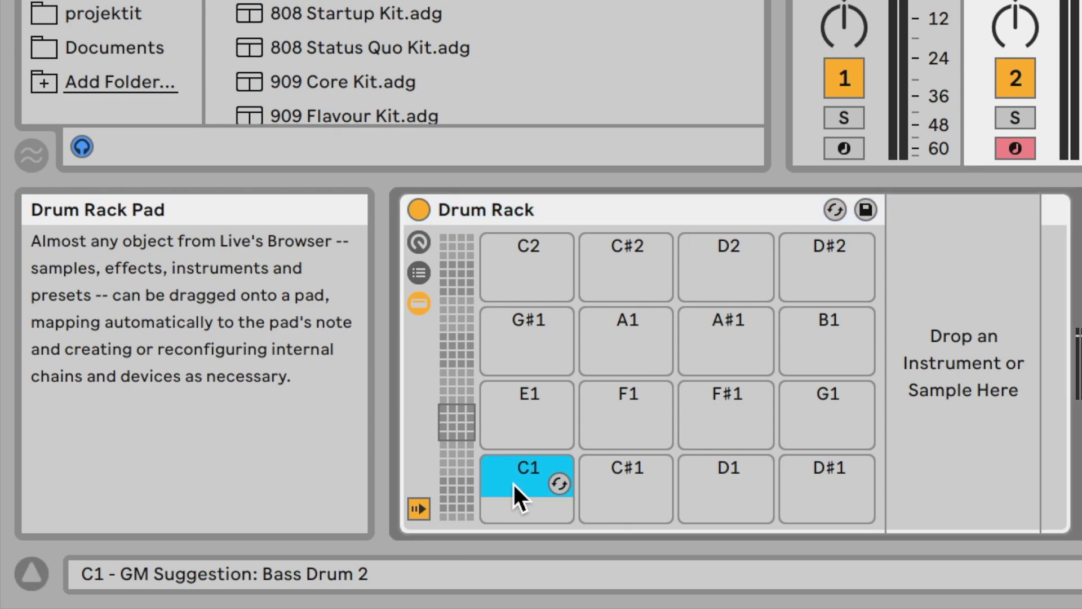
pyautogui.click(642, 482)
pyautogui.click(708, 490)
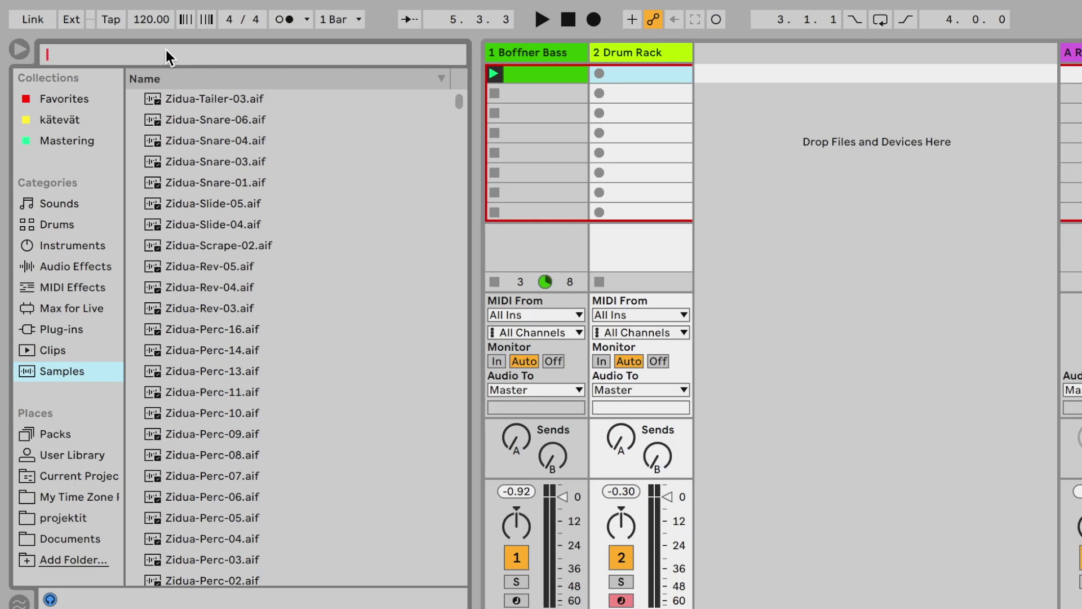
# - Search the samples for "kick" and audition several results, including Zidua-Kick2-07, Uprockable Kick 3, TT_Todd Kick9 and TT_Rockit Kick
pyautogui.write('kick')
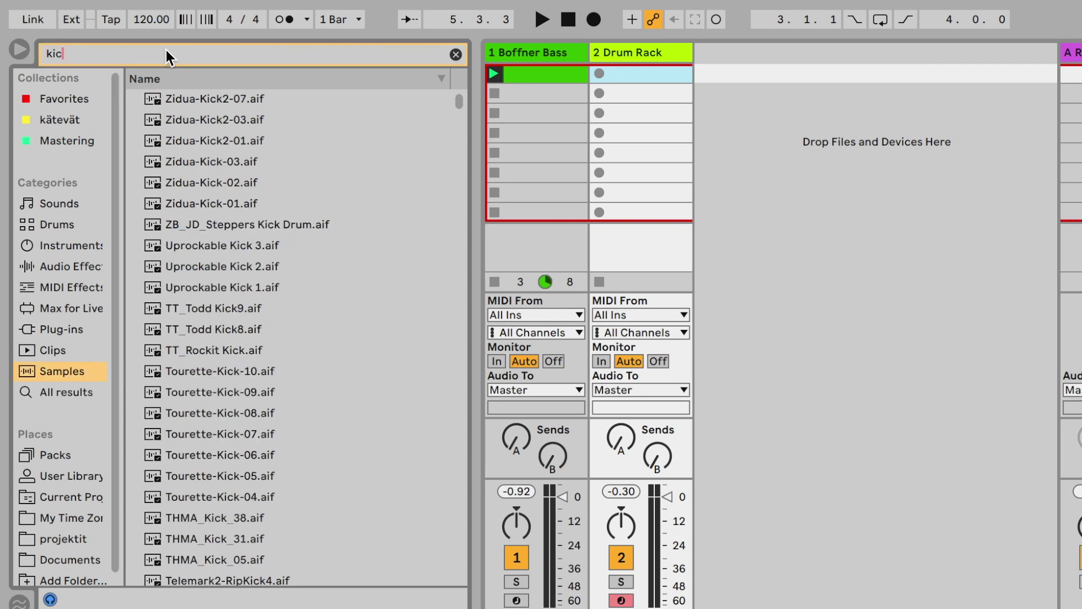
pyautogui.click(207, 99)
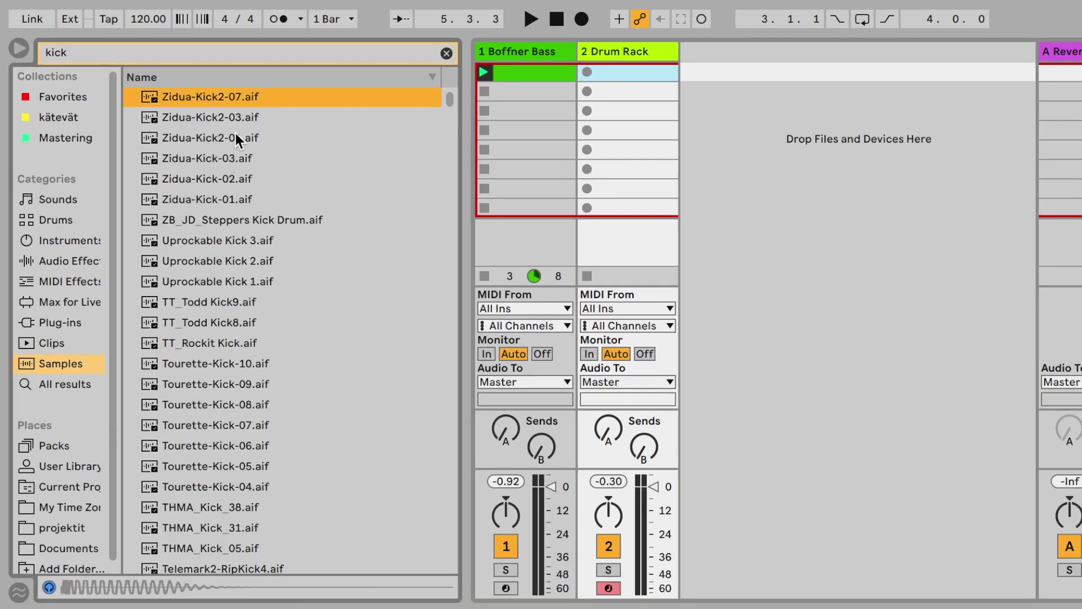
pyautogui.click(220, 241)
pyautogui.click(212, 301)
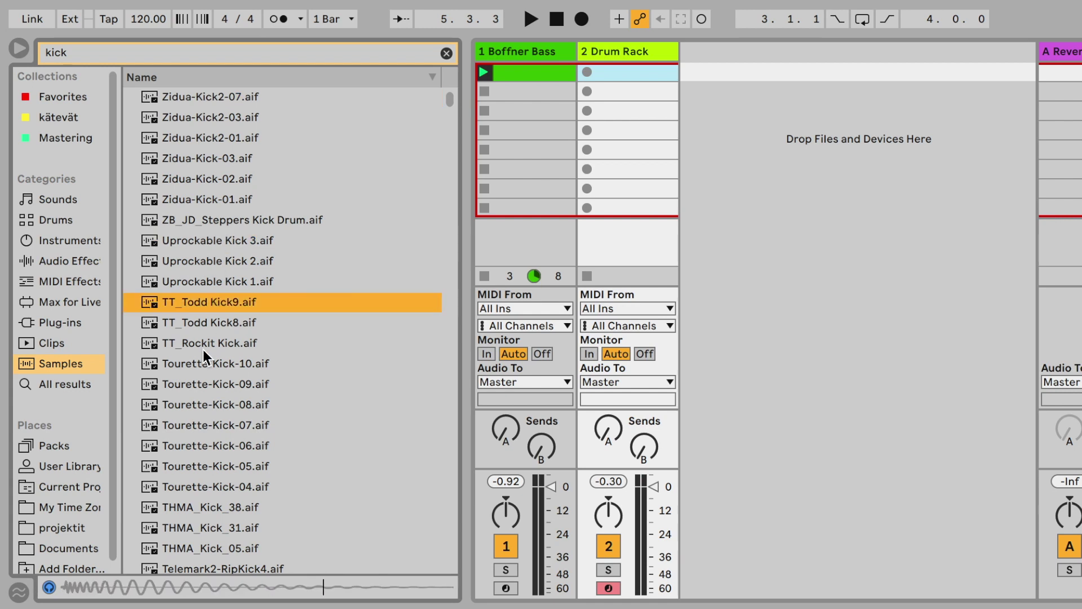
pyautogui.click(211, 347)
# - Place the TT_Todd Kick9.aif sample on the Drum Rack's C1 pad and preview the pad
pyautogui.click(226, 299)
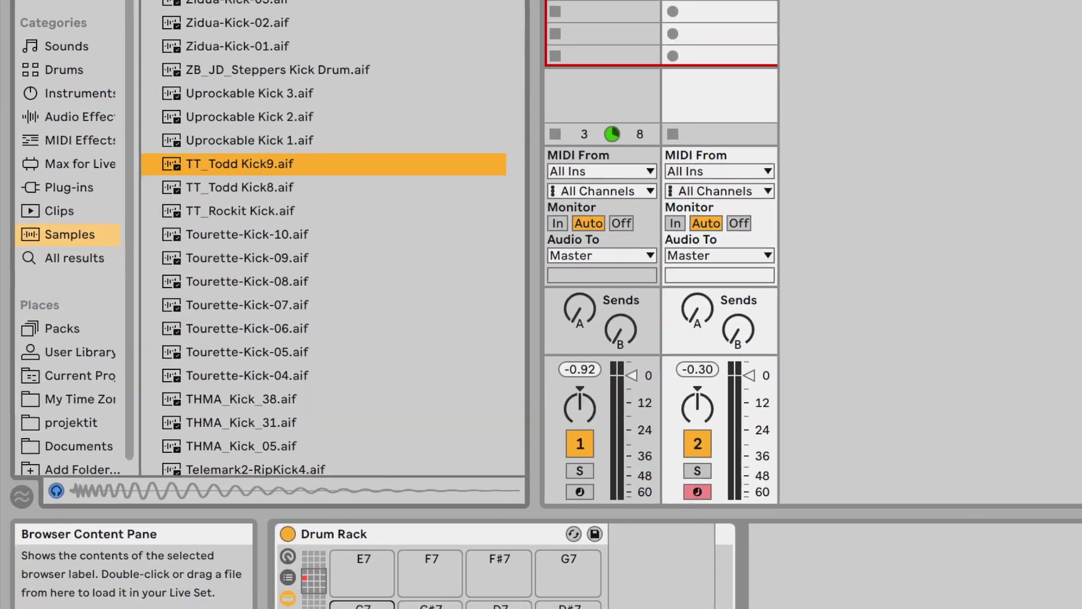
pyautogui.moveTo(322, 608); pyautogui.dragTo(375, 608)
pyautogui.moveTo(519, 540); pyautogui.dragTo(522, 543)
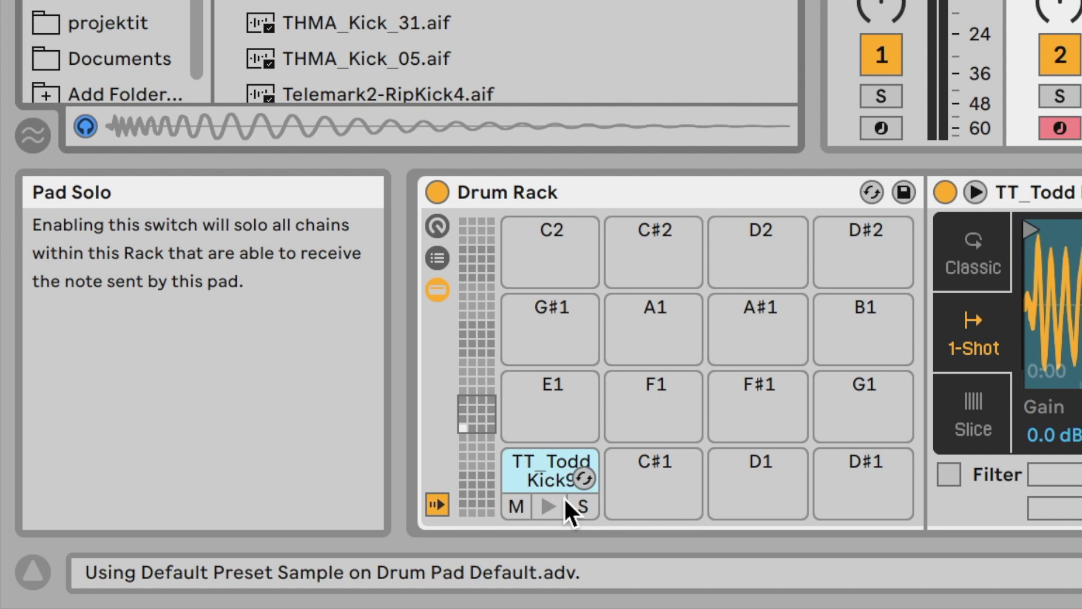
pyautogui.click(547, 505)
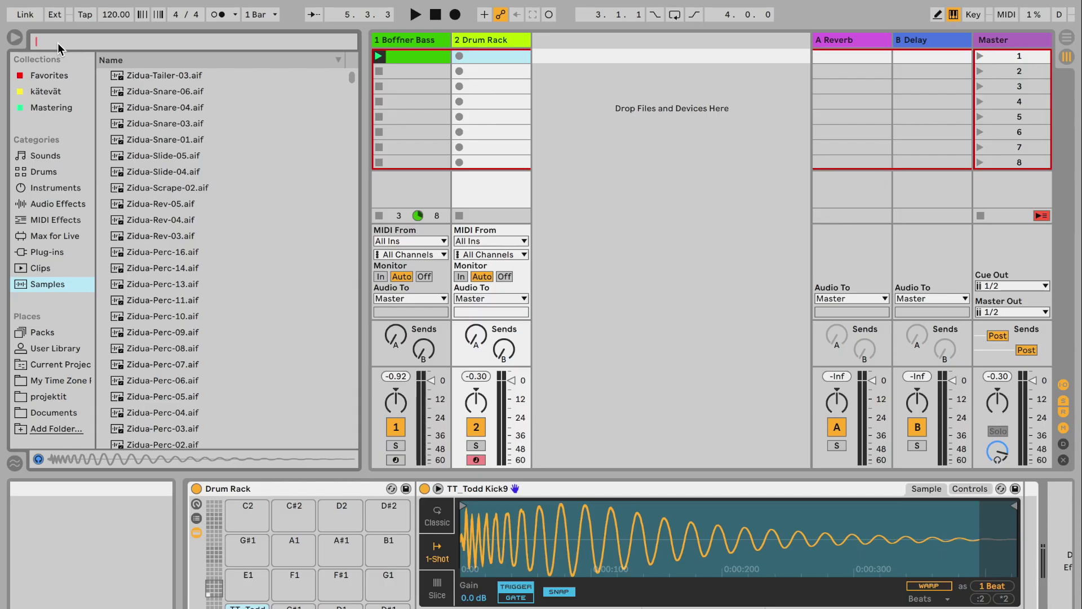
# - Search the samples for "snare" and audition results such as Telemark2-Snare17
pyautogui.write('snare')
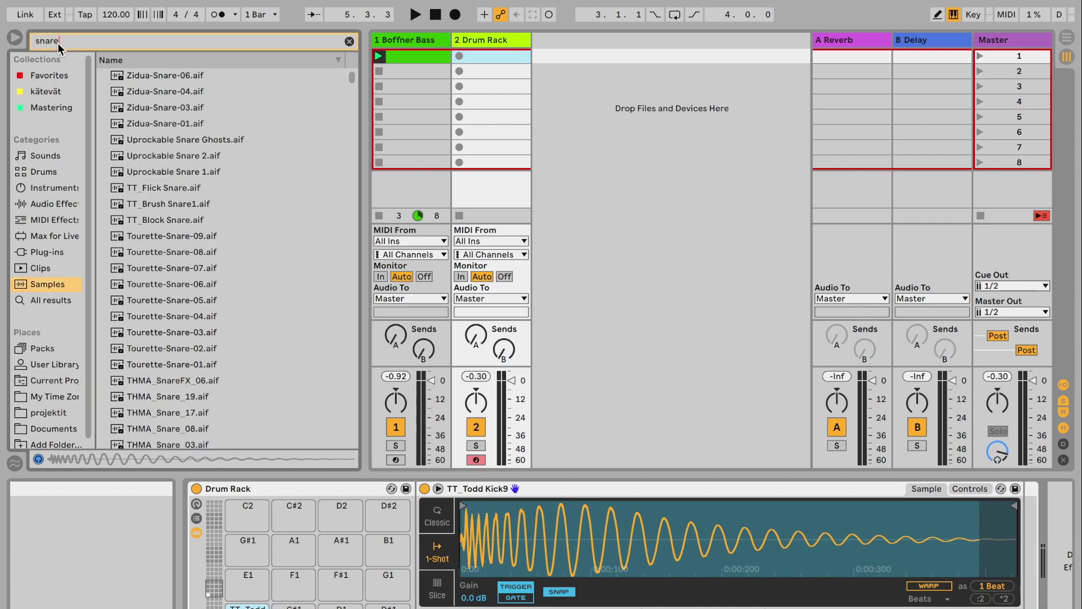
pyautogui.scroll(-5, 205, 280)
pyautogui.click(188, 236)
pyautogui.click(188, 220)
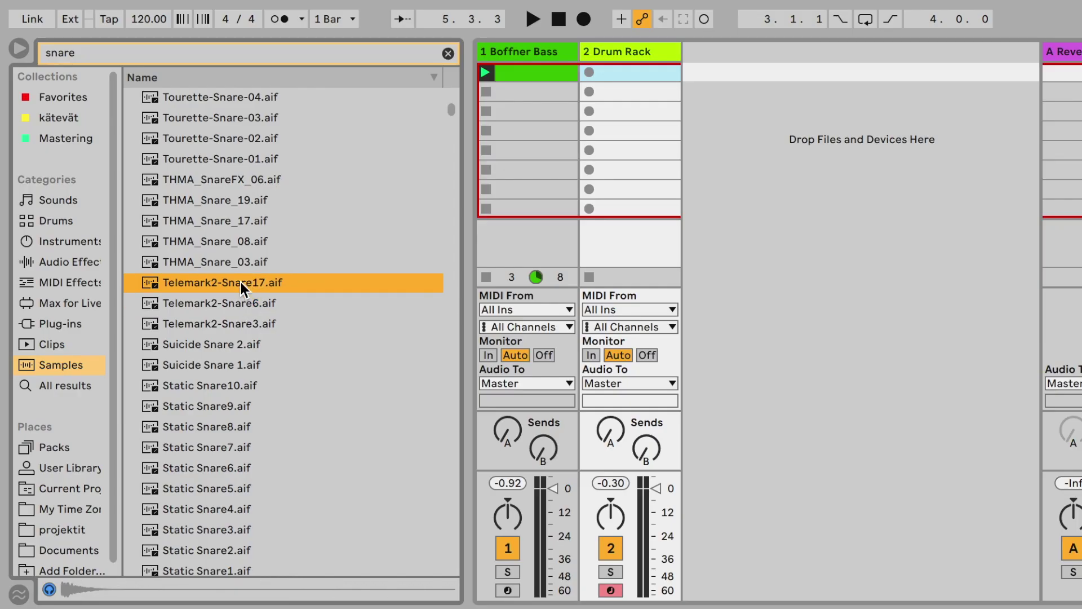
# - Place the Telemark2-Snare6.aif sample on the Drum Rack's C#1 pad and preview the pad
pyautogui.click(225, 305)
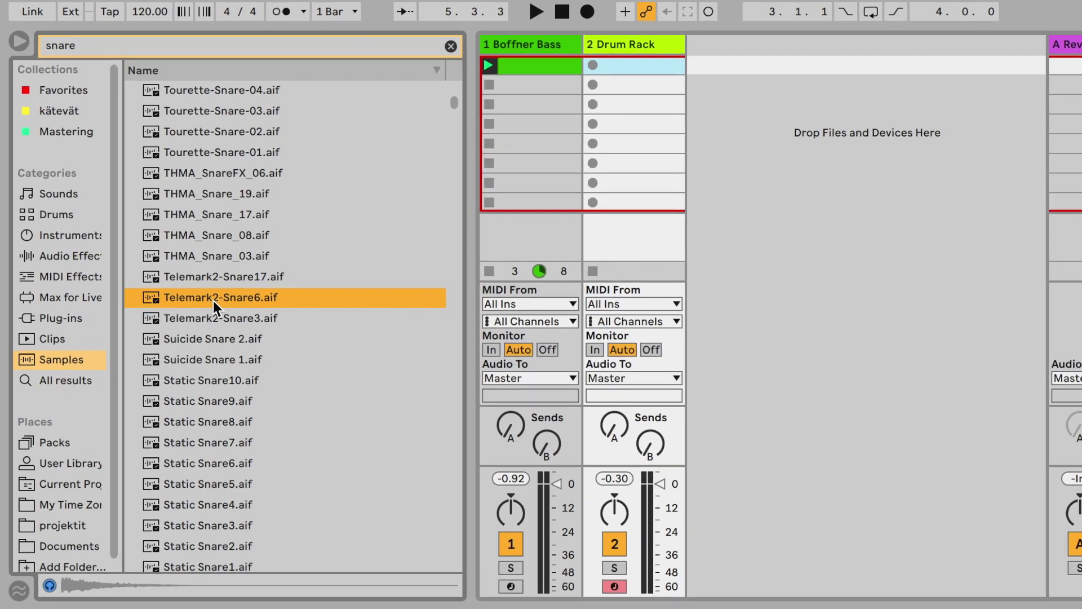
pyautogui.moveTo(214, 302); pyautogui.dragTo(372, 510)
pyautogui.moveTo(402, 452); pyautogui.dragTo(410, 608)
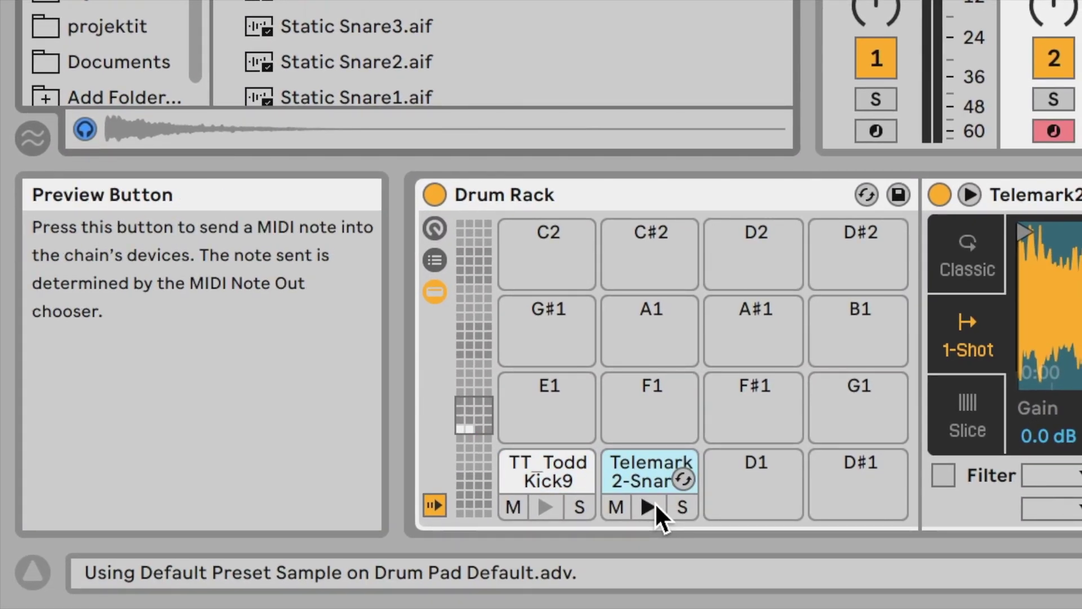
# - Hide the browser and create a MIDI clip with a two-bar loop length in the Drum Rack track's first slot
pyautogui.hotkey('ctrl', 'alt', 'b')
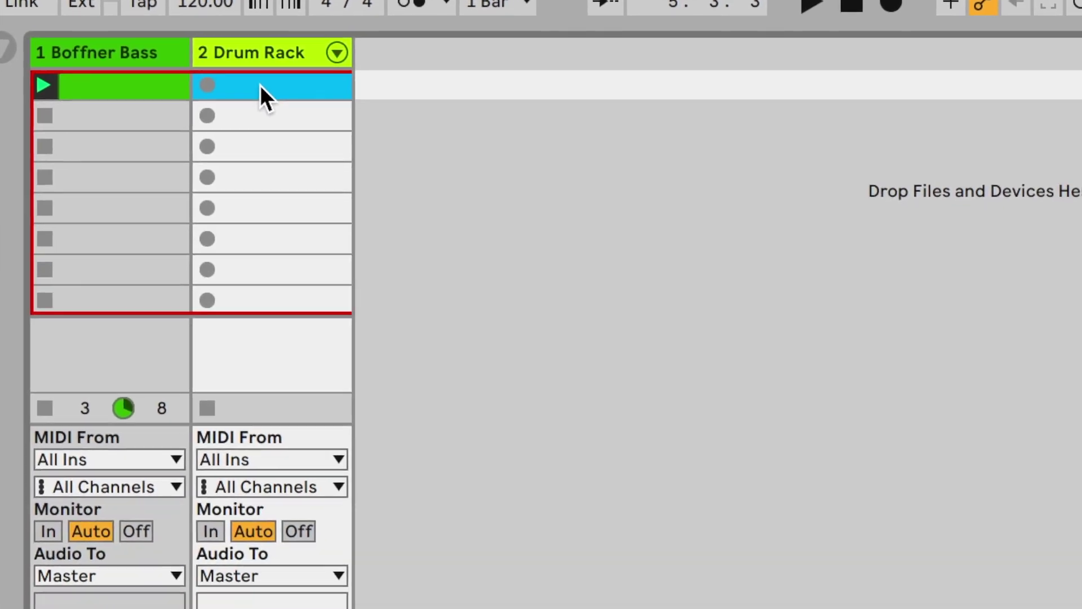
pyautogui.doubleClick(300, 117)
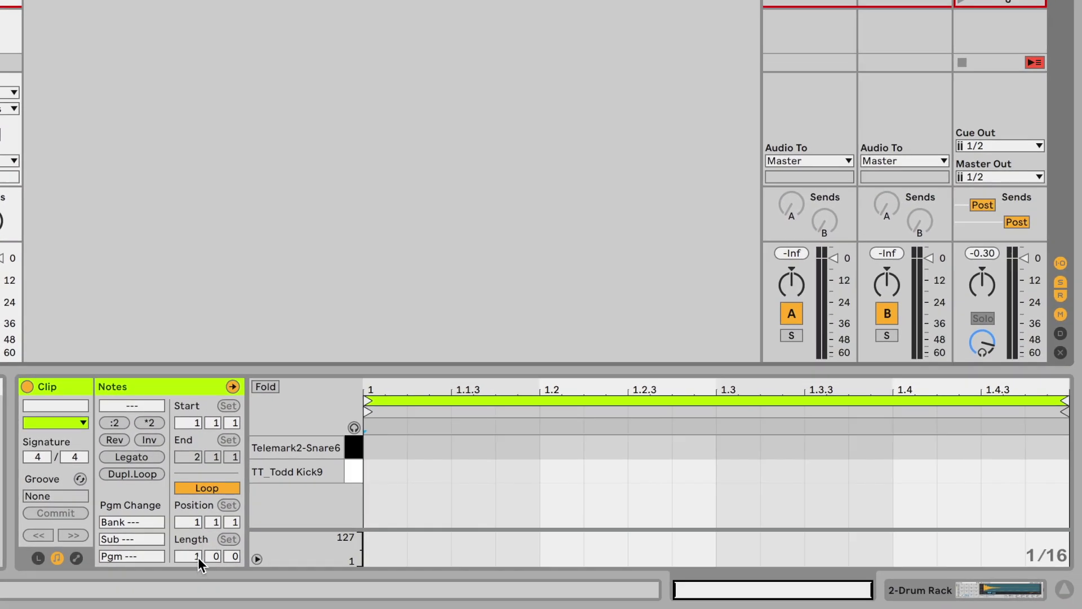
pyautogui.doubleClick(195, 555)
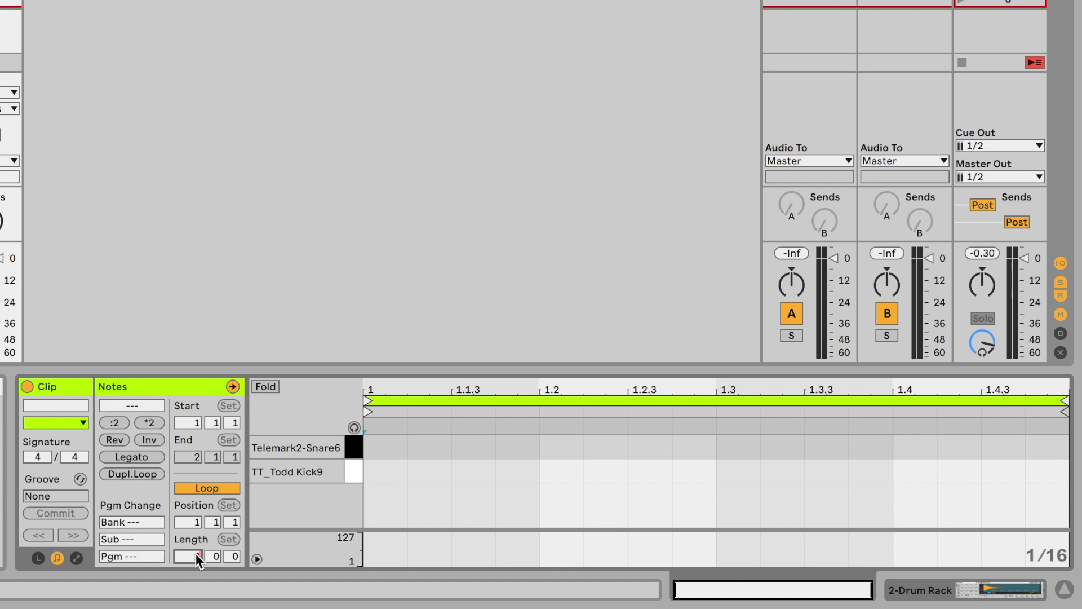
pyautogui.write('2')
pyautogui.press('Return')
pyautogui.moveTo(446, 366); pyautogui.dragTo(455, 169)
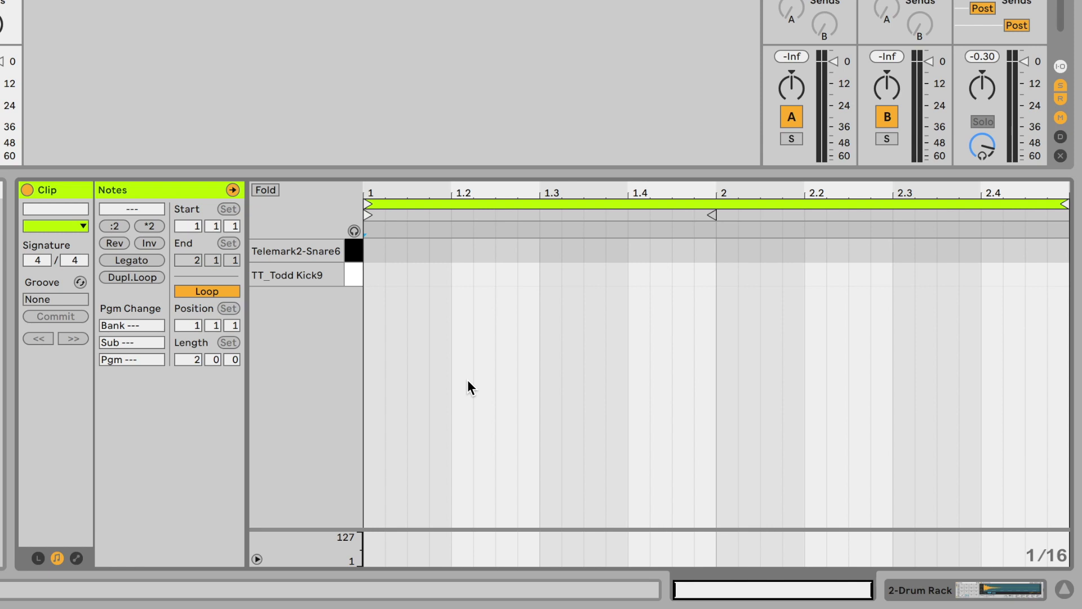
# - Add sixteenth-note kick hits at 1 and 2 and snare hits at 1.3 and 2.3 in the drum clip
pyautogui.doubleClick(375, 276)
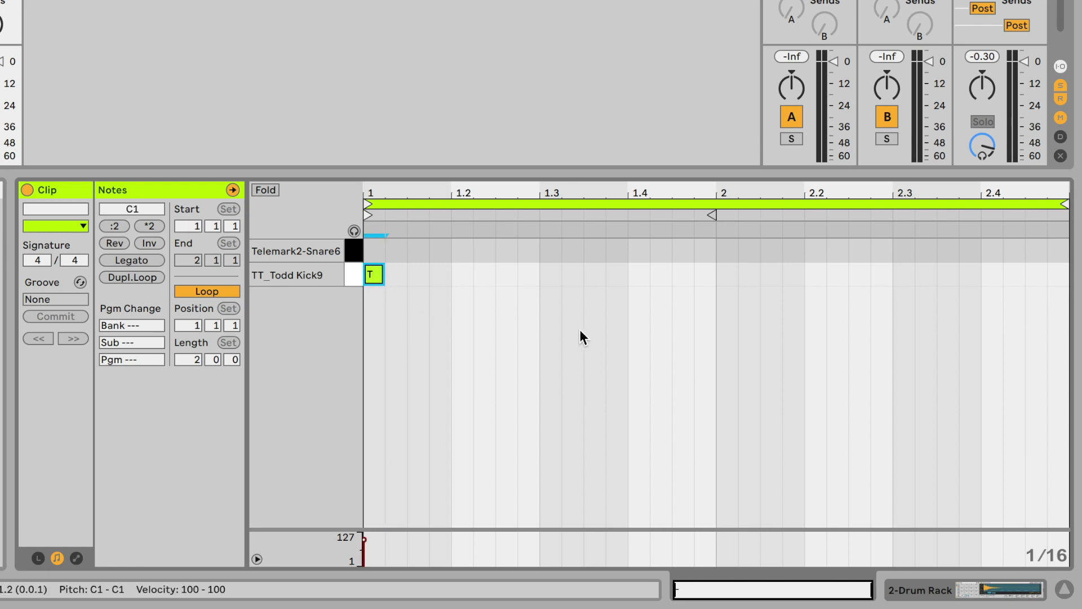
pyautogui.doubleClick(726, 275)
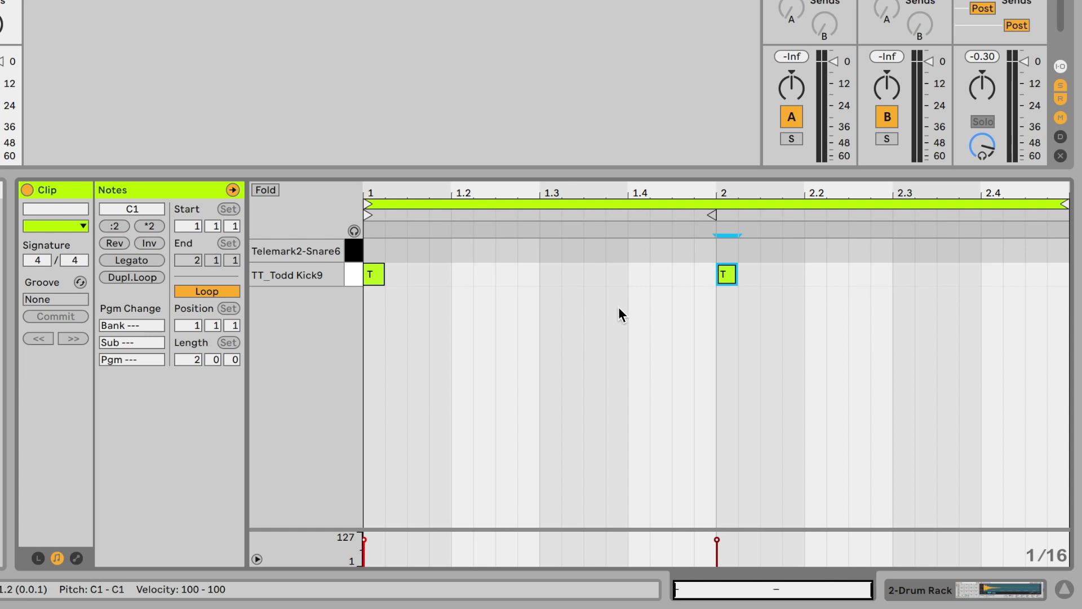
pyautogui.doubleClick(550, 248)
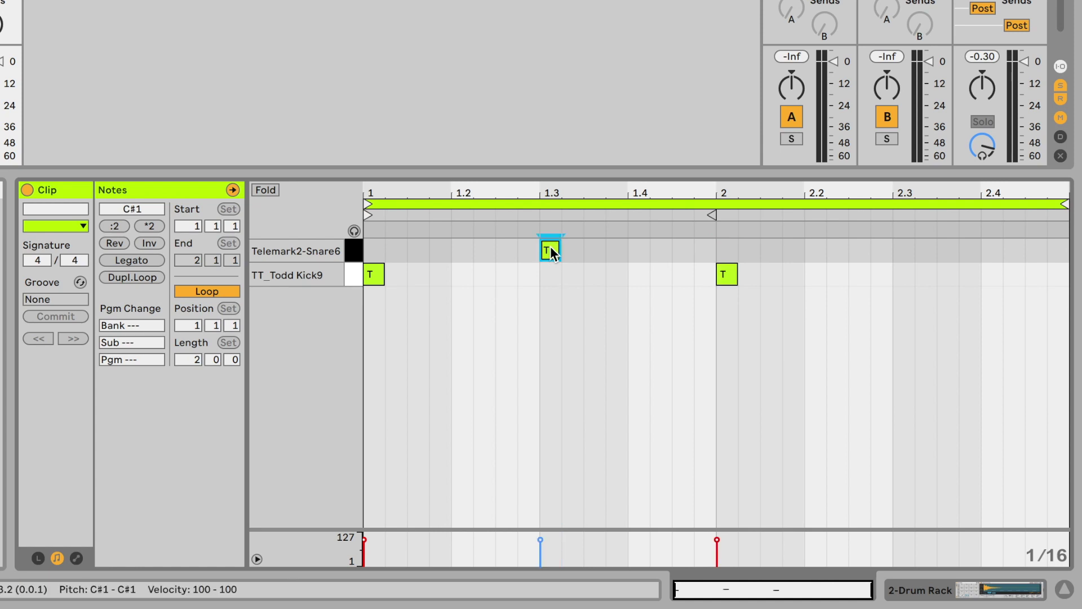
pyautogui.doubleClick(901, 251)
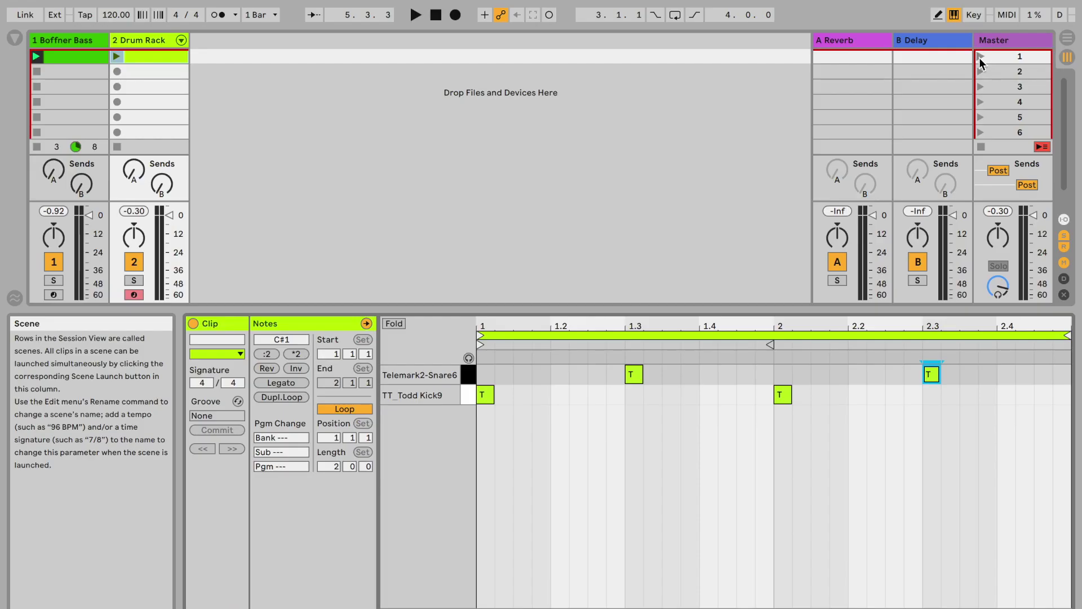
# - Launch scene 1 to hear the bass and drum clips together, and stop playback
pyautogui.click(979, 56)
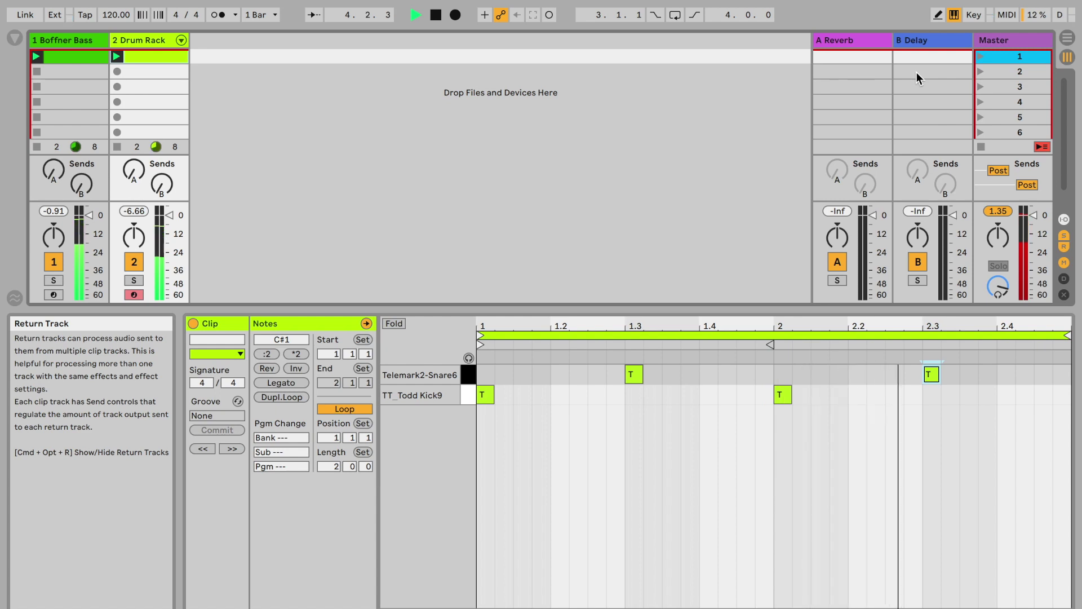
pyautogui.press('space')
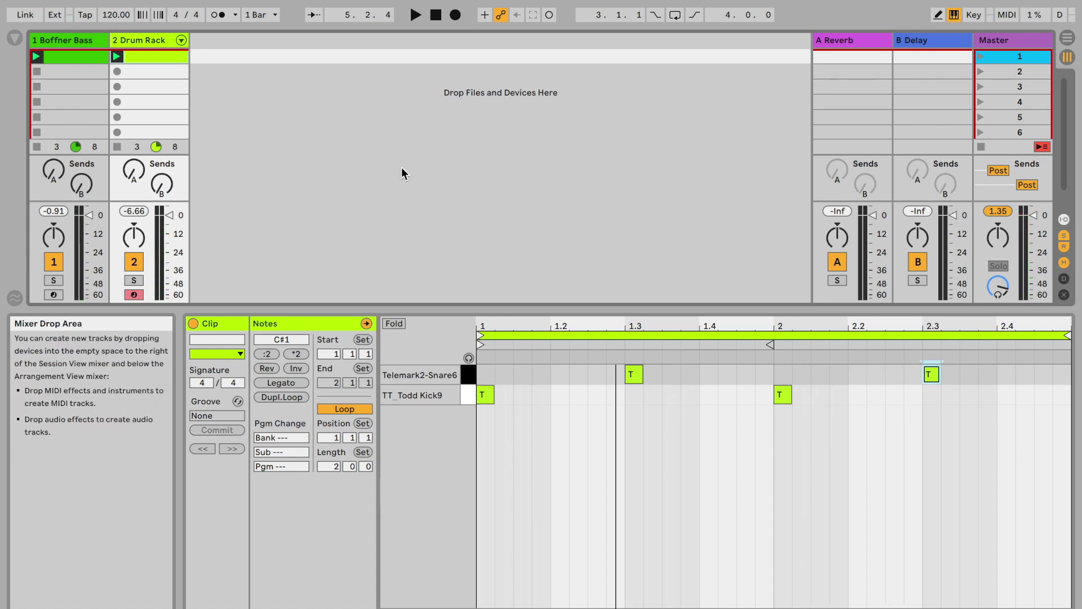
pyautogui.click(90, 218)
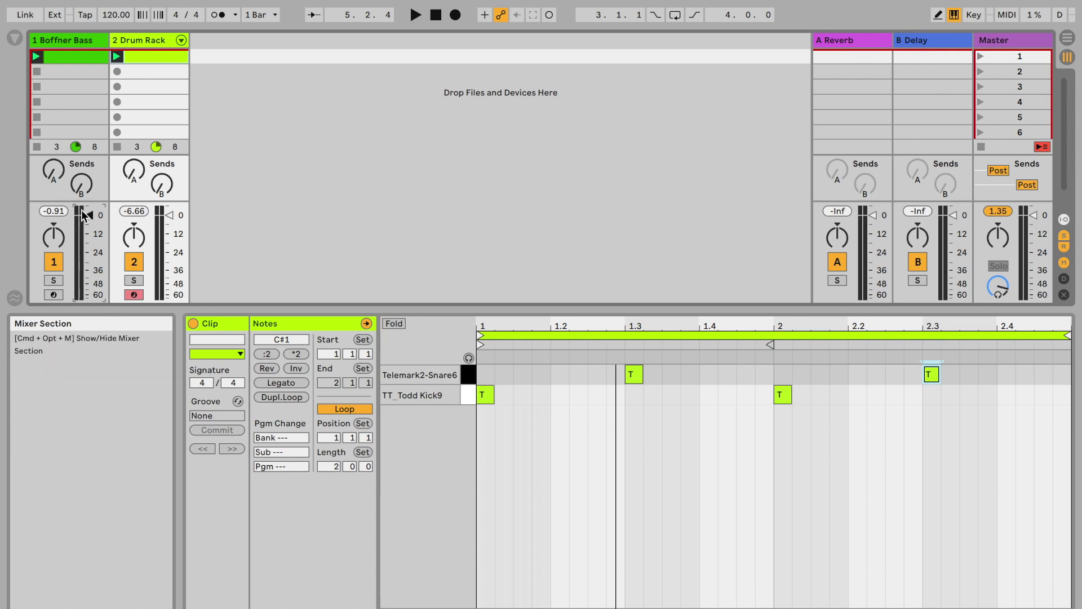
# - Lower the Boffner Bass track volume to -9.0 dB and the Drum Rack track volume to -6.0 dB, and select scene 1
pyautogui.moveTo(93, 219); pyautogui.dragTo(92, 225)
pyautogui.click(169, 214)
pyautogui.moveTo(170, 214); pyautogui.dragTo(169, 228)
pyautogui.moveTo(89, 224); pyautogui.dragTo(89, 230)
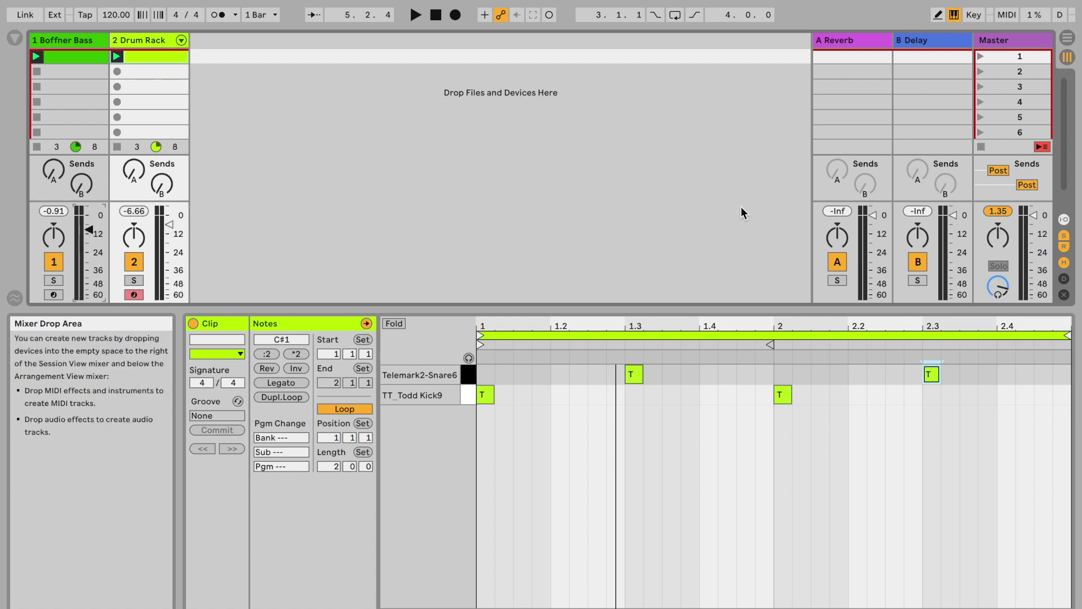
pyautogui.click(1001, 56)
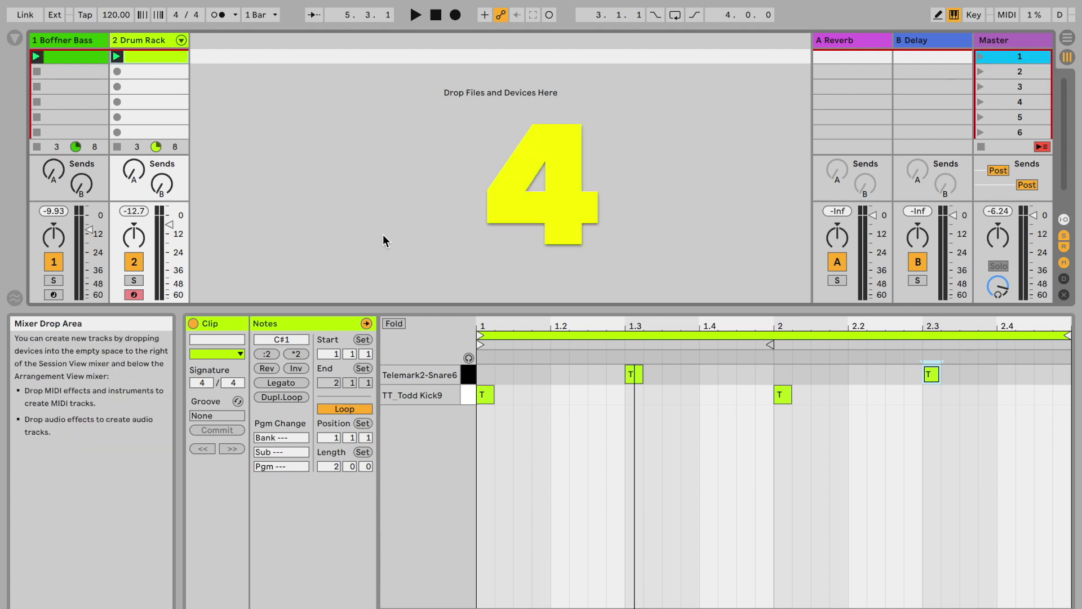
# - Insert a new empty MIDI track after the Drum Rack track
pyautogui.rightClick(236, 90)
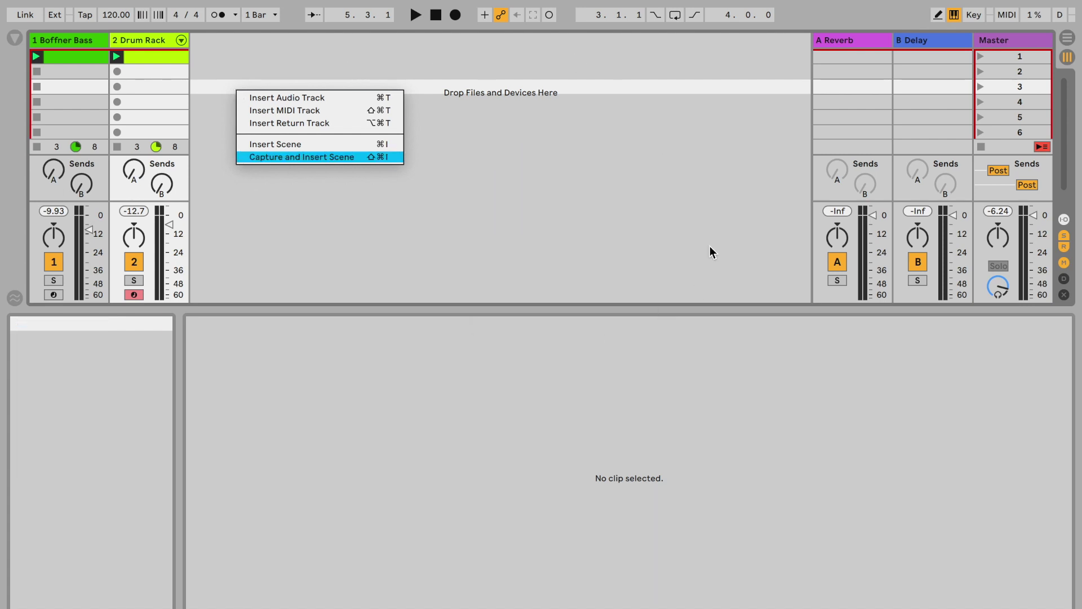
pyautogui.click(484, 101)
pyautogui.rightClick(317, 102)
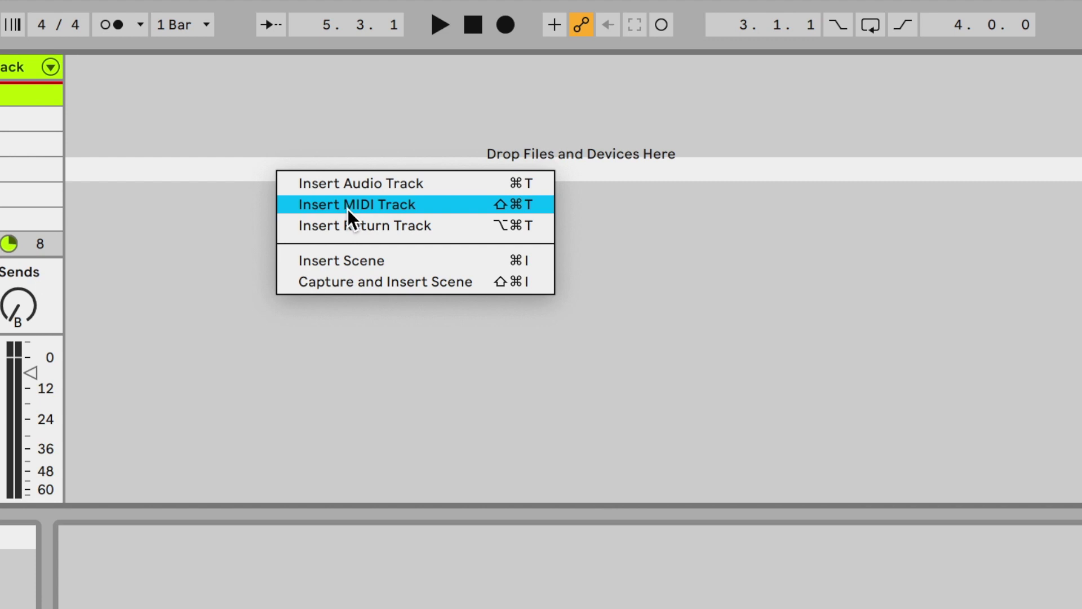
pyautogui.click(347, 208)
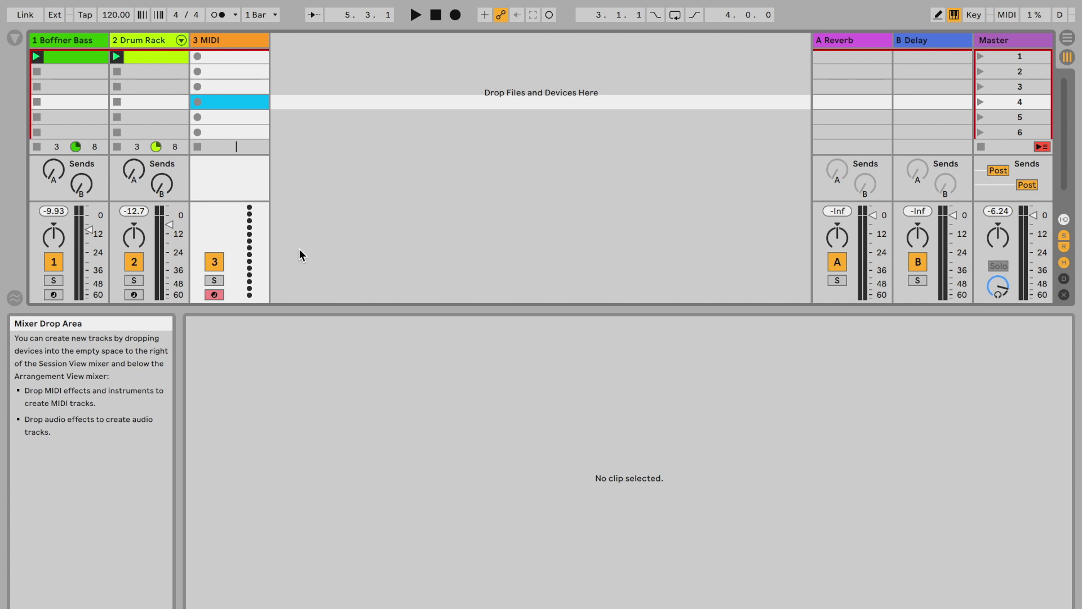
# - Show the browser and open the Synth Lead presets of the Instrument Rack under Instruments
pyautogui.click(15, 37)
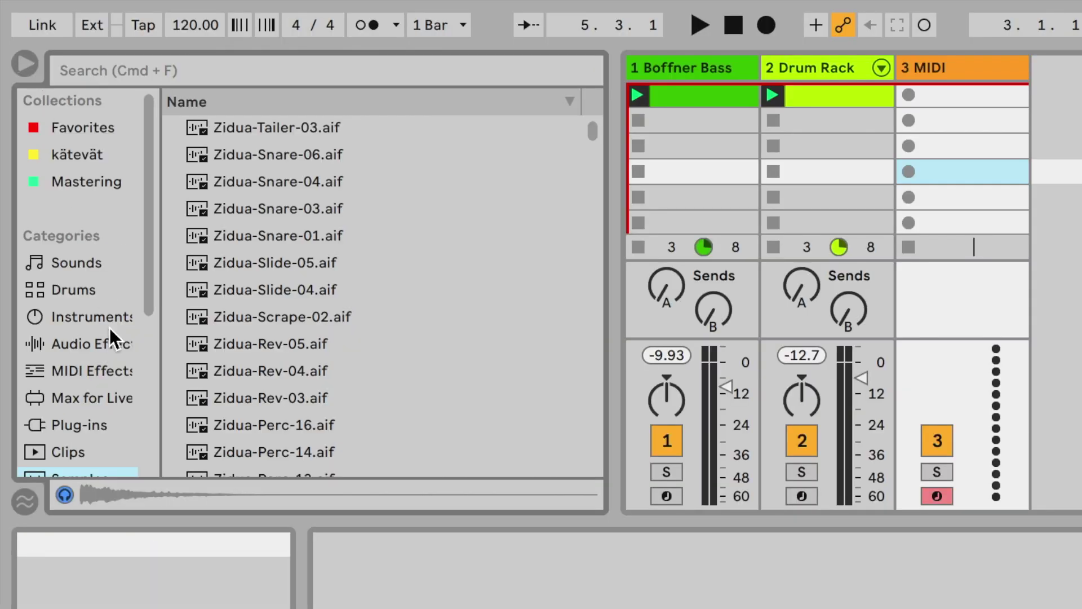
pyautogui.scroll(-2, 102, 316)
pyautogui.click(84, 262)
pyautogui.click(87, 235)
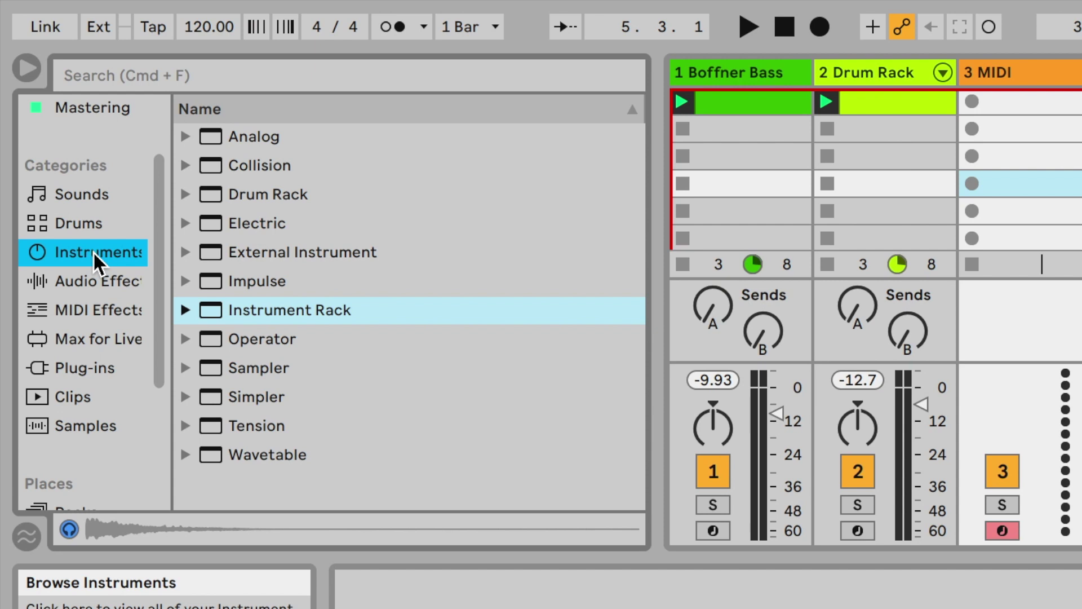
pyautogui.click(185, 310)
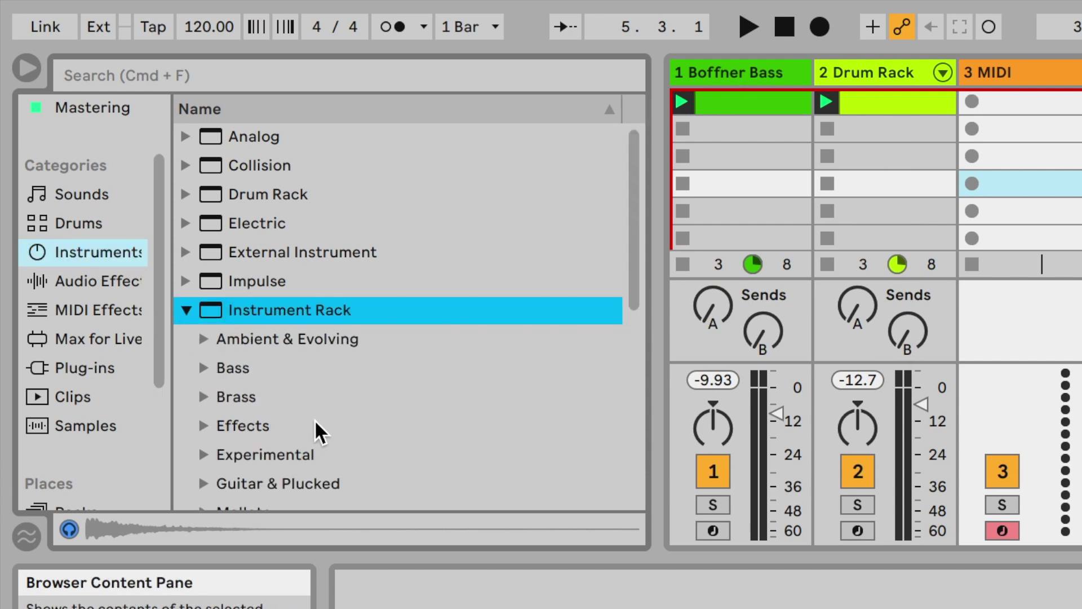
pyautogui.scroll(-12, 319, 432)
pyautogui.scroll(1, 326, 424)
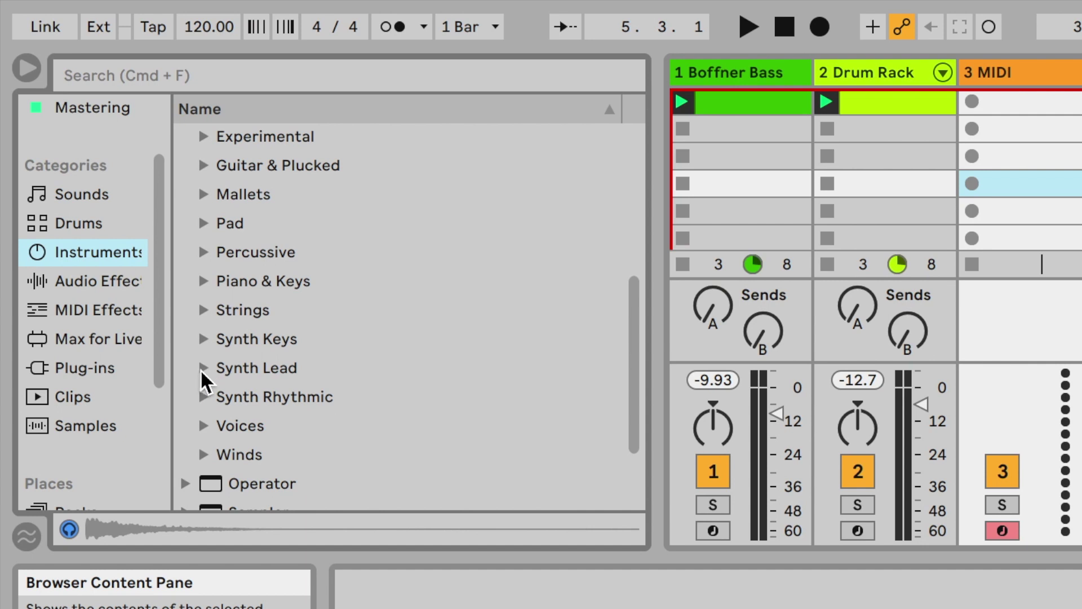
pyautogui.click(202, 374)
pyautogui.scroll(1, 348, 424)
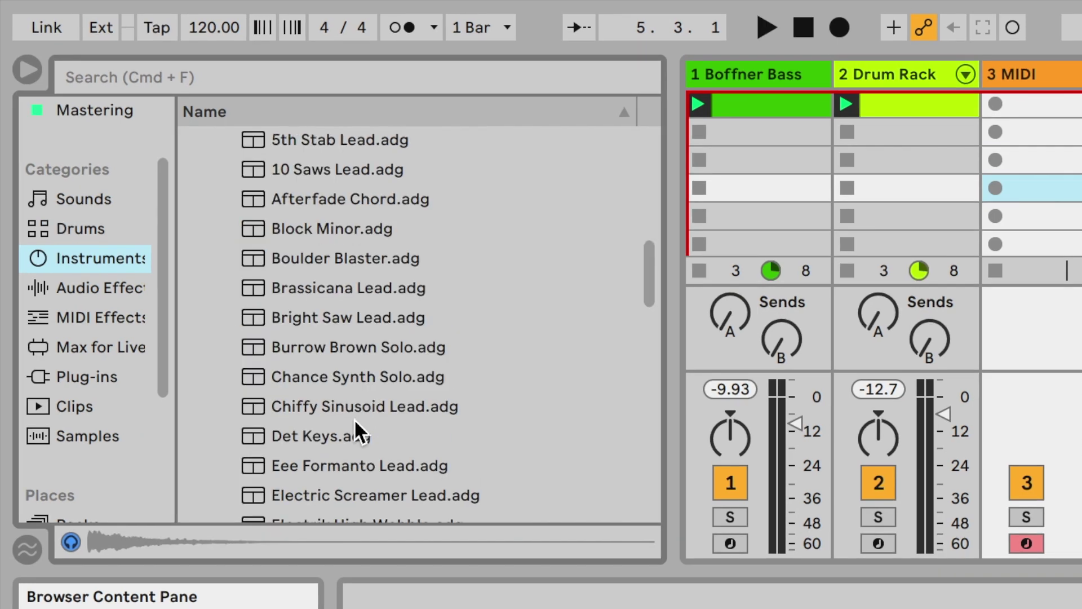
# - Preview Synth Lead presets from 5th Stab Lead.adg through Kraven Ridge Solo.adg and Henry's Solo.adg
pyautogui.scroll(2, 356, 414)
pyautogui.click(359, 205)
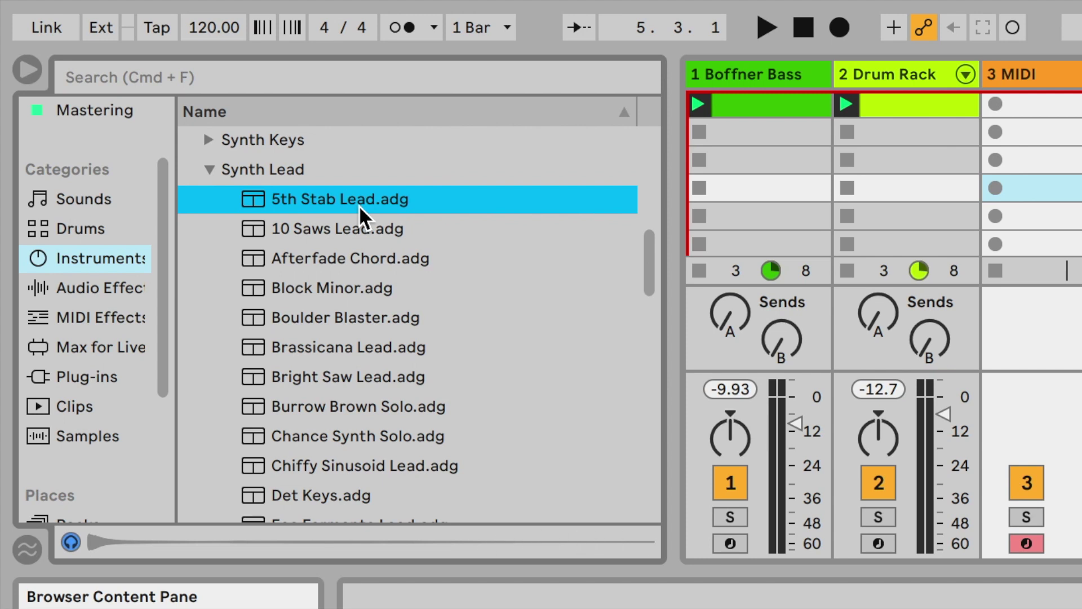
pyautogui.press('Down')
pyautogui.press('Down')
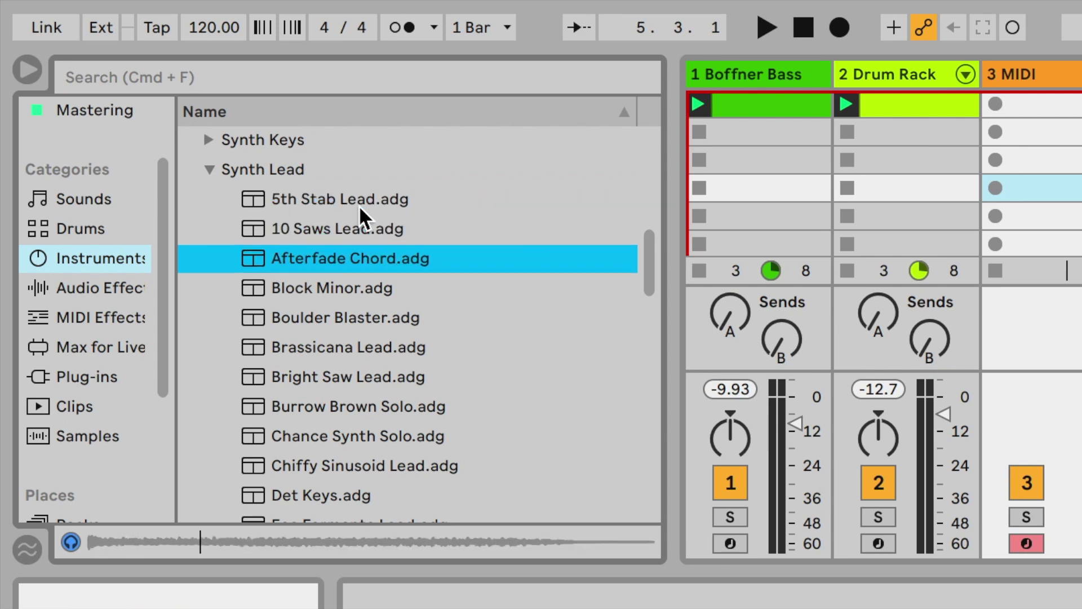
pyautogui.press('Down')
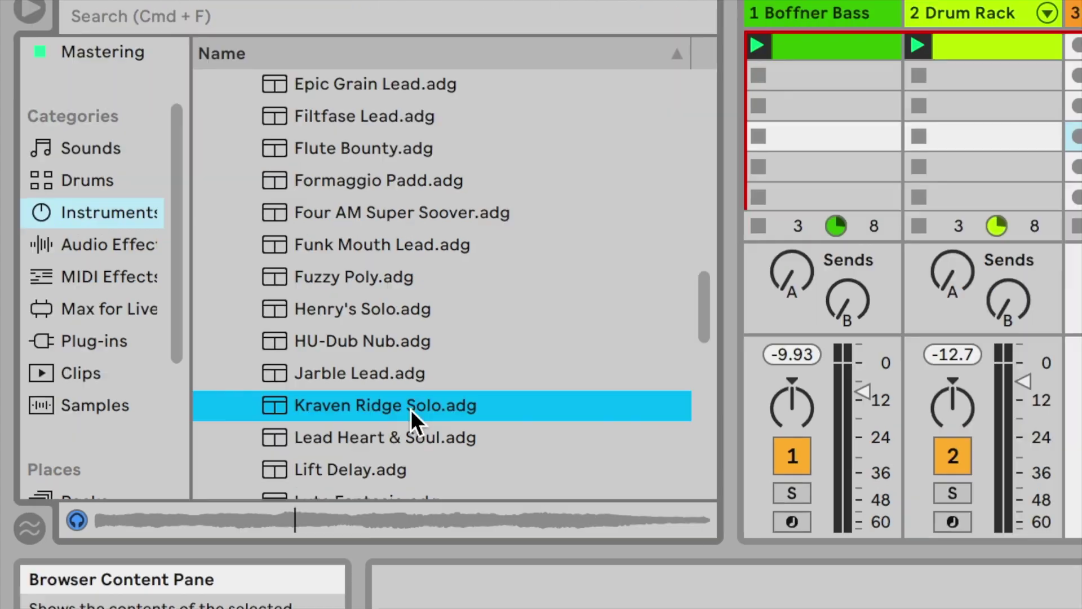
pyautogui.click(379, 384)
pyautogui.click(404, 311)
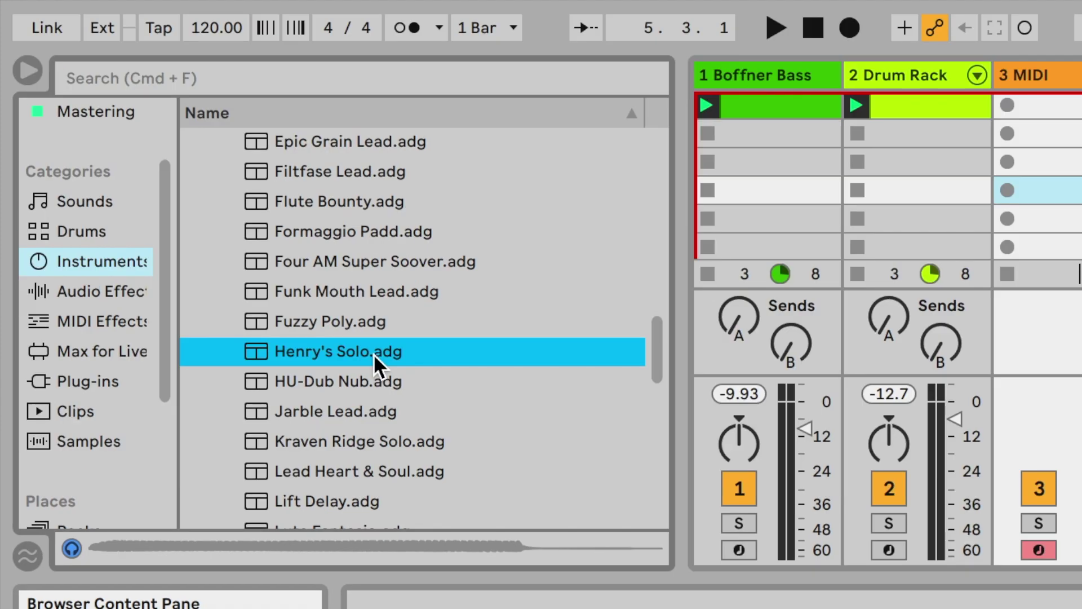
# - Load the Henry's Solo.adg preset onto the new MIDI track and hide the browser
pyautogui.doubleClick(373, 353)
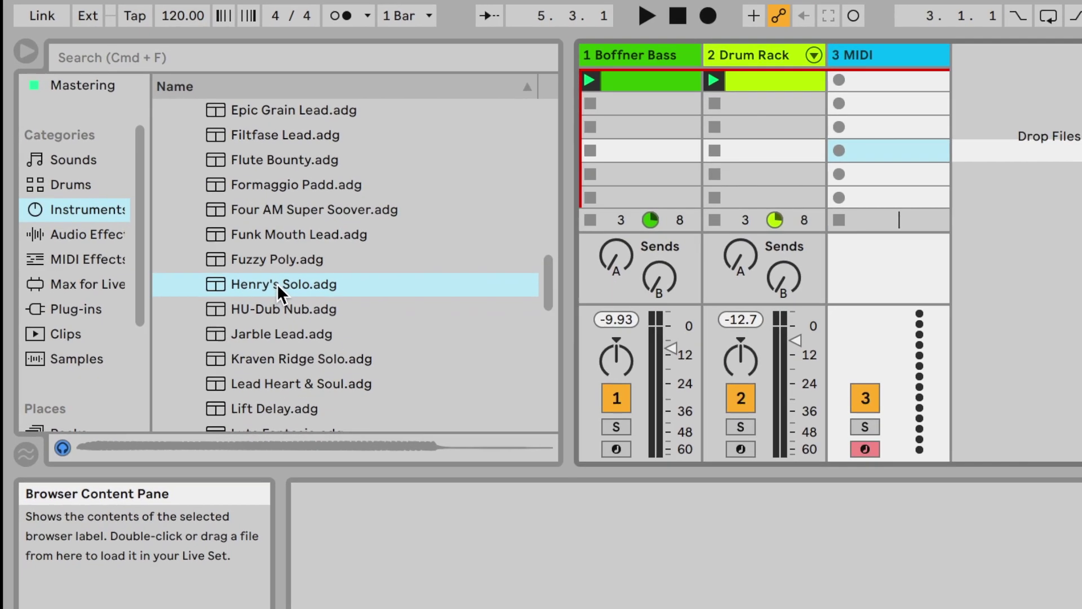
pyautogui.doubleClick(296, 309)
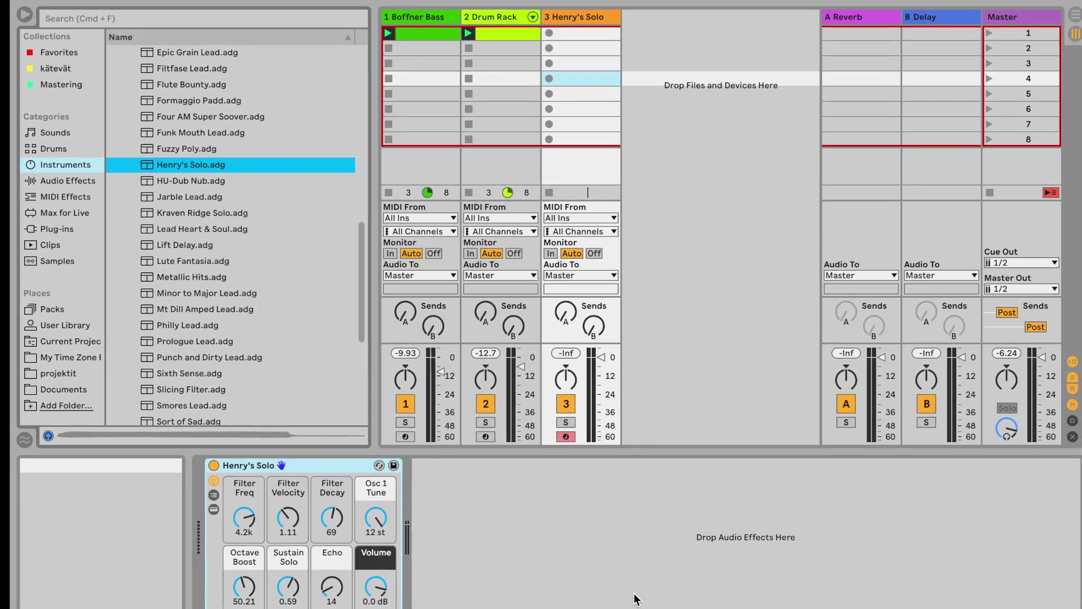
pyautogui.press('super+alt+b')
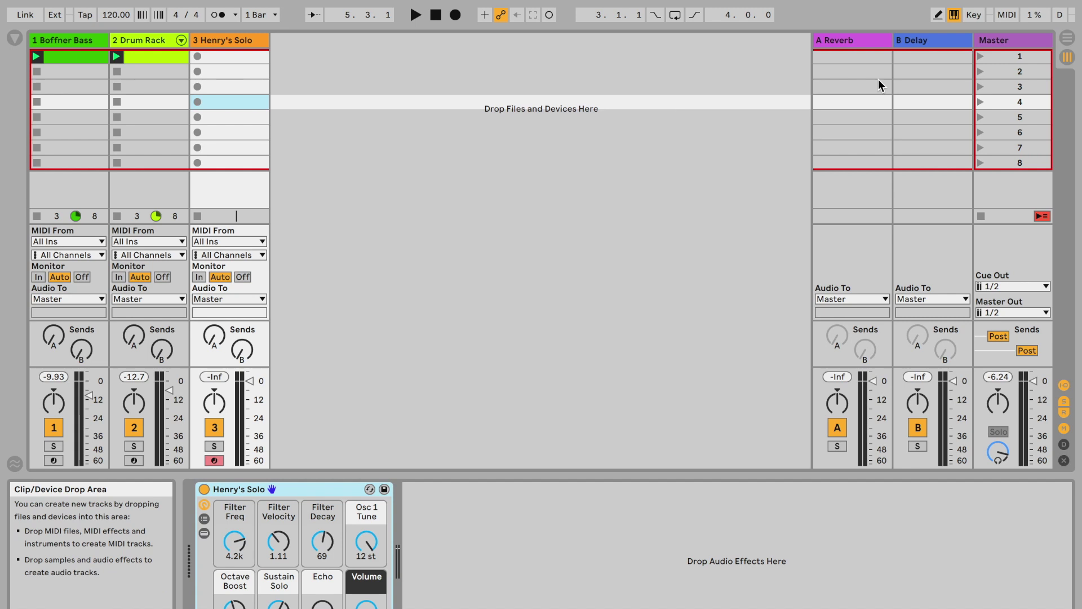
# - Create a MIDI clip in the Henry's Solo track's scene 2 slot and set its loop length to two bars
pyautogui.click(1005, 73)
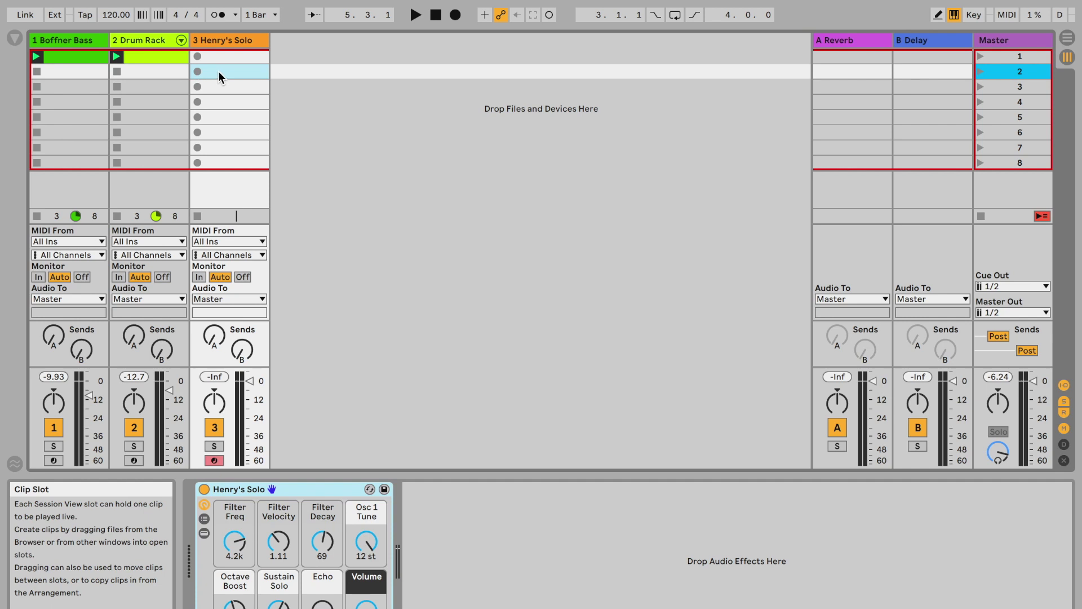
pyautogui.doubleClick(218, 71)
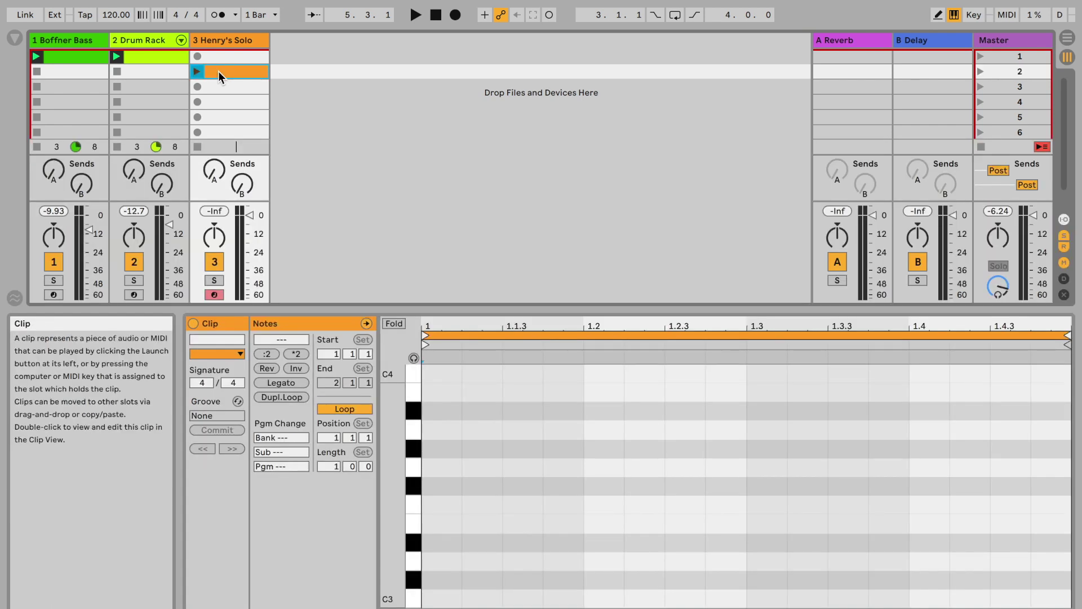
pyautogui.click(334, 466)
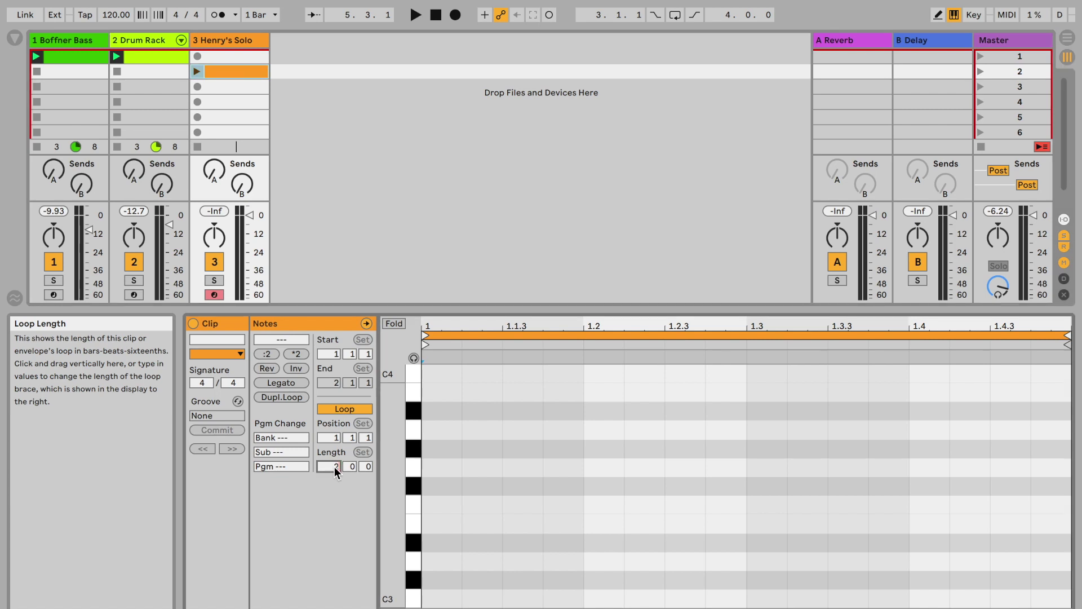
pyautogui.write('2')
pyautogui.press('Return')
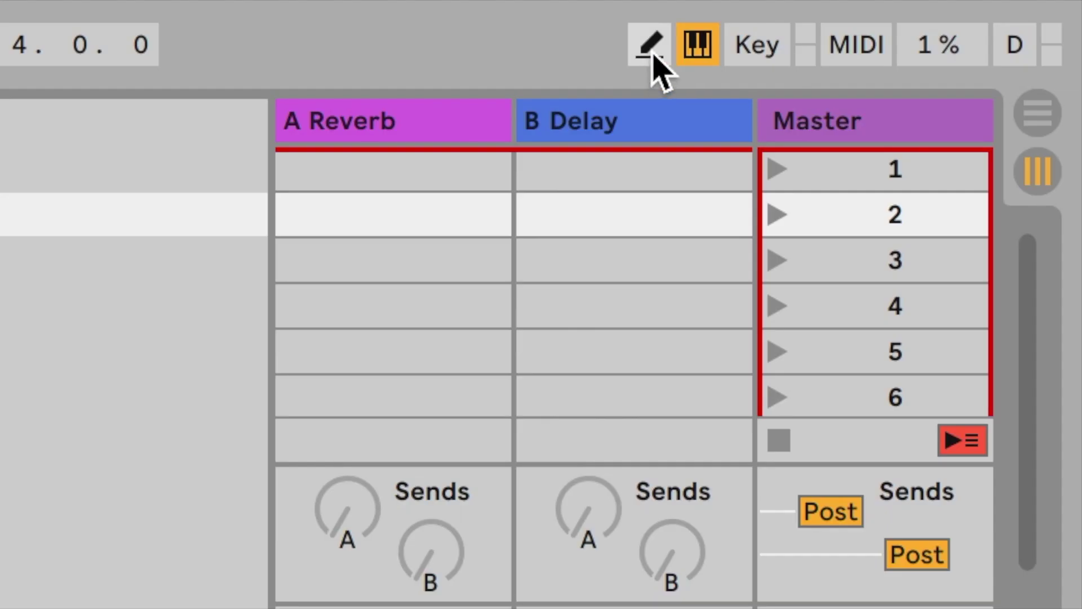
# - With Draw Mode, add sixteenth notes: C4 at 1, 1.1.4, 1.2.3 and 1.3.4, D4 at 1.3, B3 at 2, A3 at 2.1.3
pyautogui.click(654, 55)
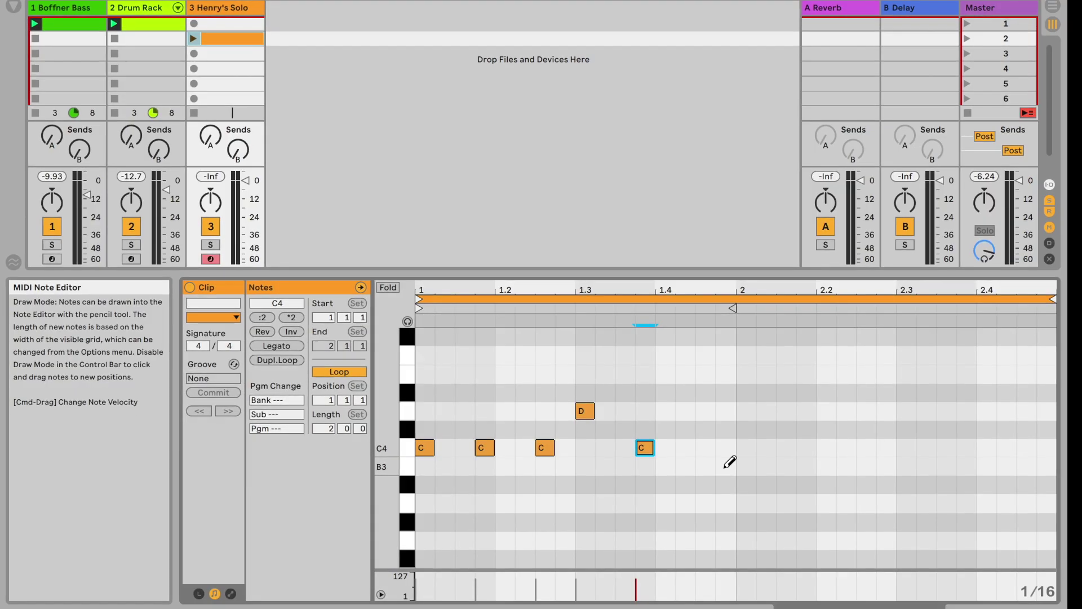
pyautogui.click(745, 466)
pyautogui.click(785, 503)
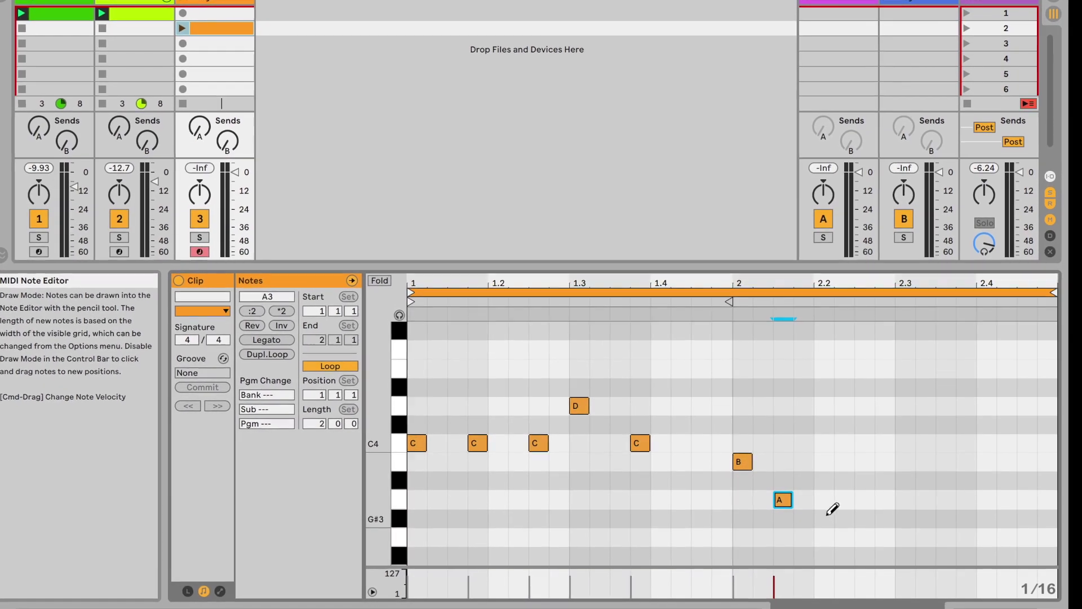
# - Complete the lead melody with A3 notes at 2.2.2, 2.3.3 and 2.3.4, C4 at 2.4.2, and D4 at 2.4.3 and 2.4.4
pyautogui.click(844, 499)
pyautogui.click(947, 499)
pyautogui.click(965, 489)
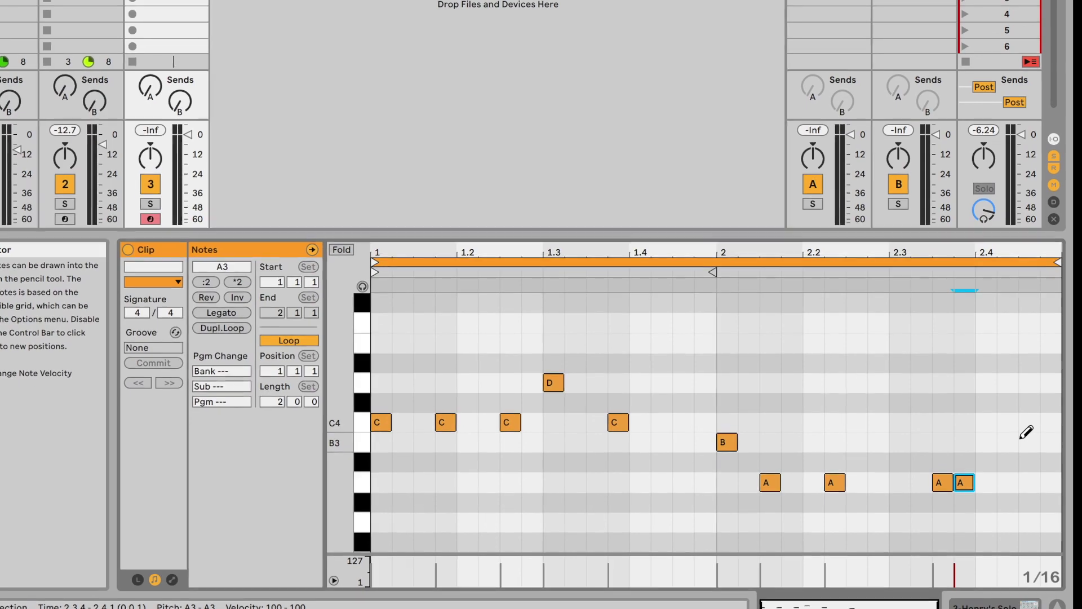
pyautogui.click(1009, 420)
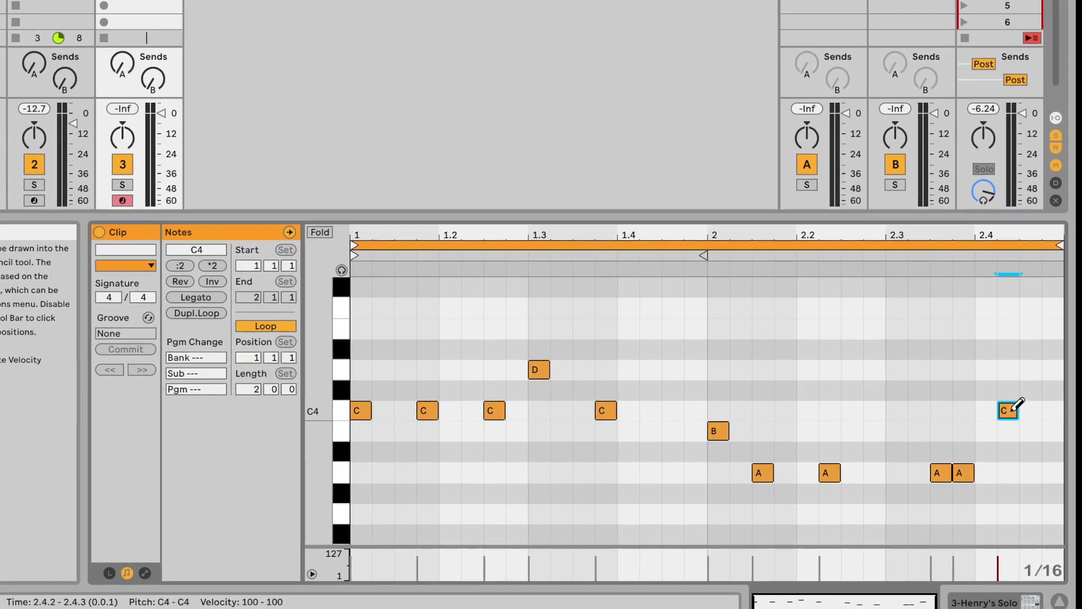
pyautogui.click(1030, 366)
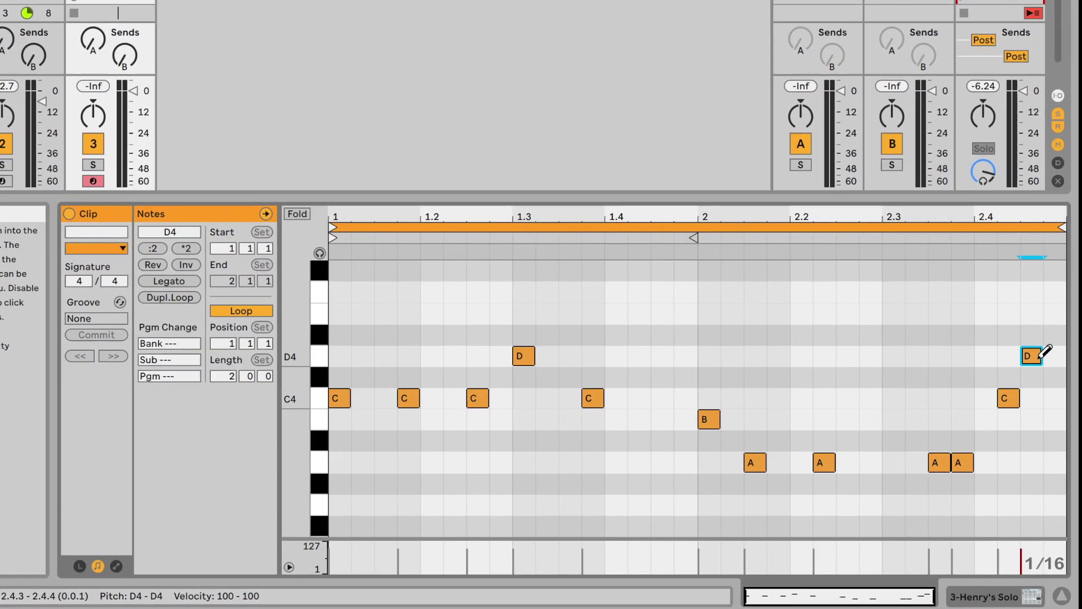
pyautogui.click(1055, 353)
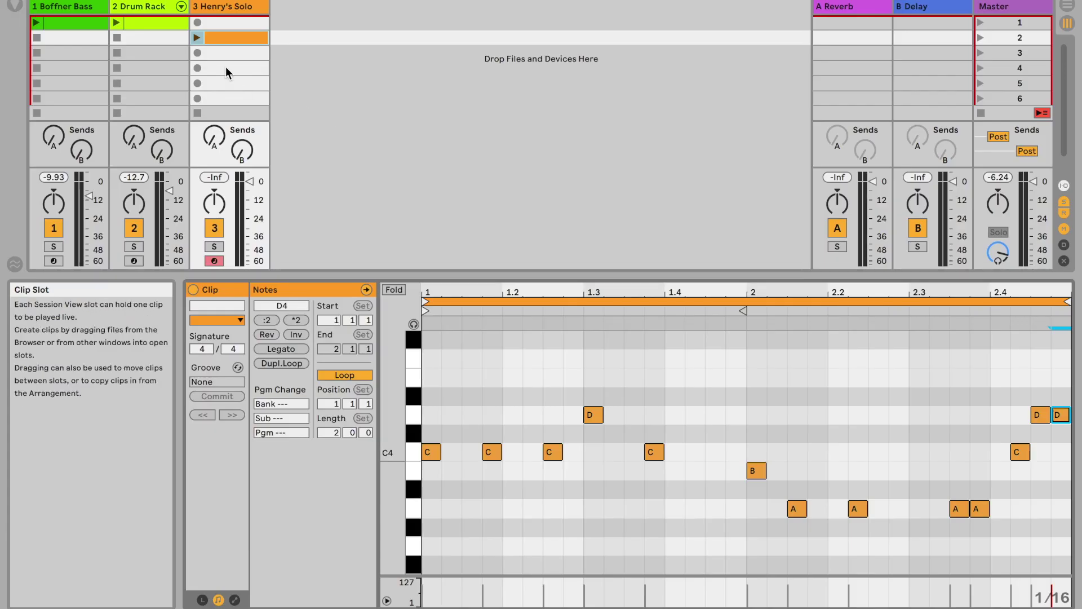
# - Play the Henry's Solo clip and copy the drum clip into the Drum Rack track's scene 2 slot
pyautogui.click(197, 37)
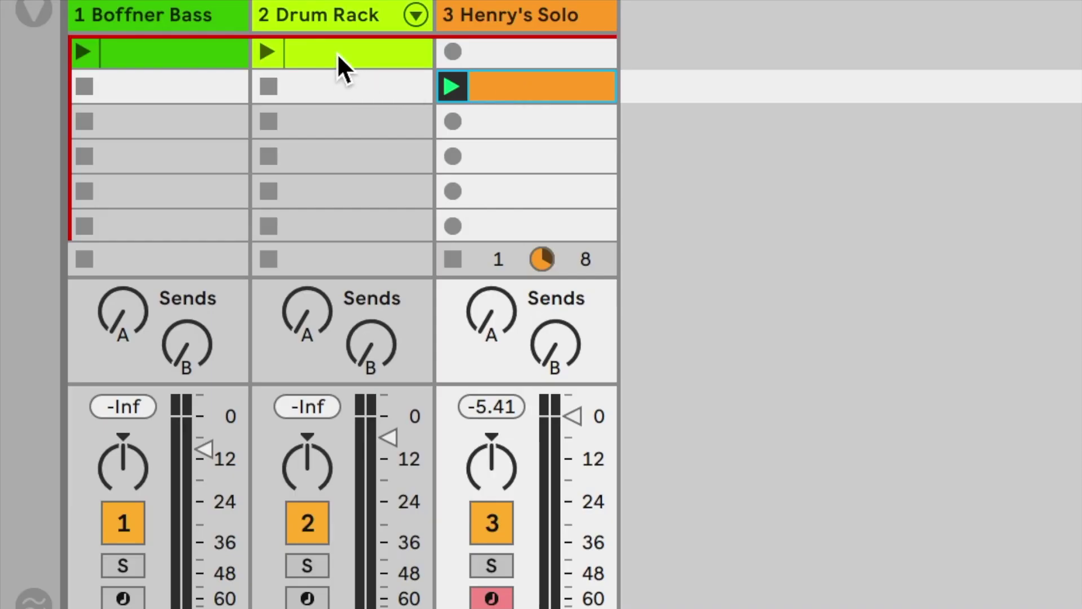
pyautogui.click(337, 52)
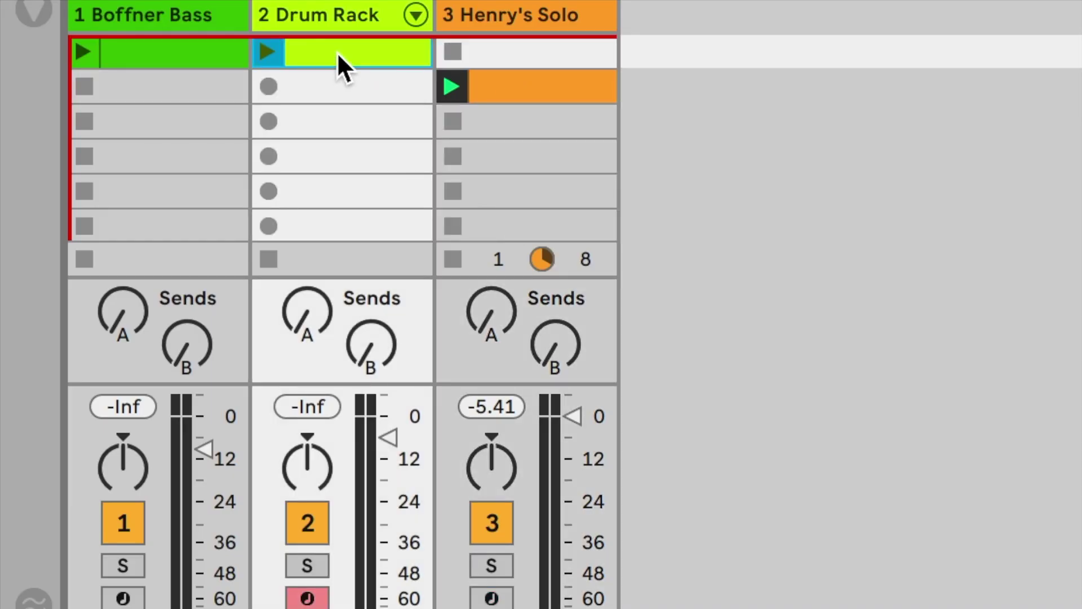
pyautogui.moveTo(337, 52); pyautogui.dragTo(330, 83)
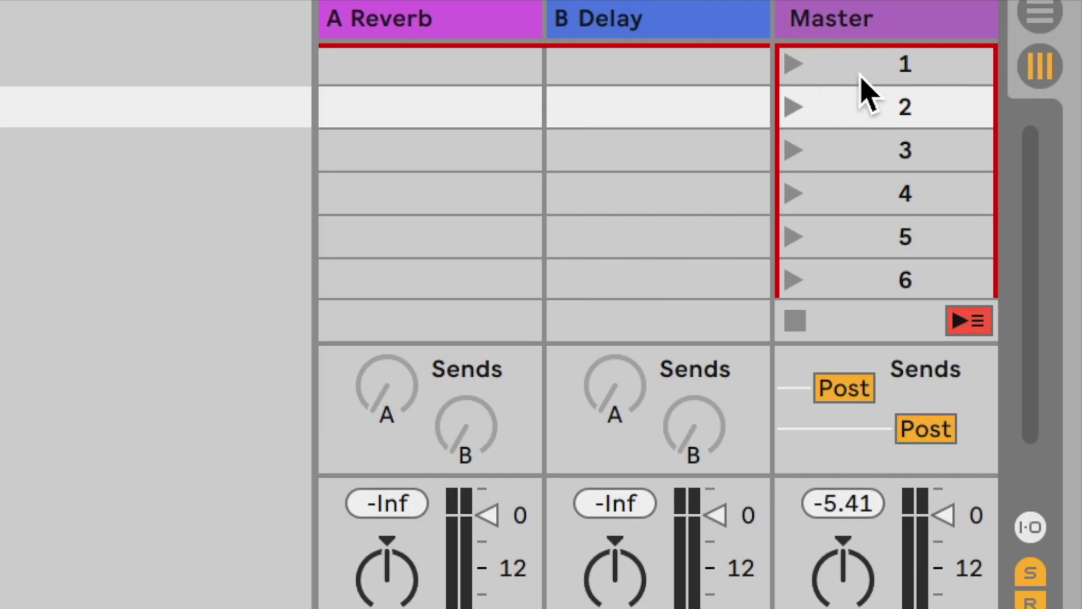
# - Launch scene 1 followed by scene 2 to hear both clip combinations, and select scene 1
pyautogui.click(1010, 22)
pyautogui.click(793, 64)
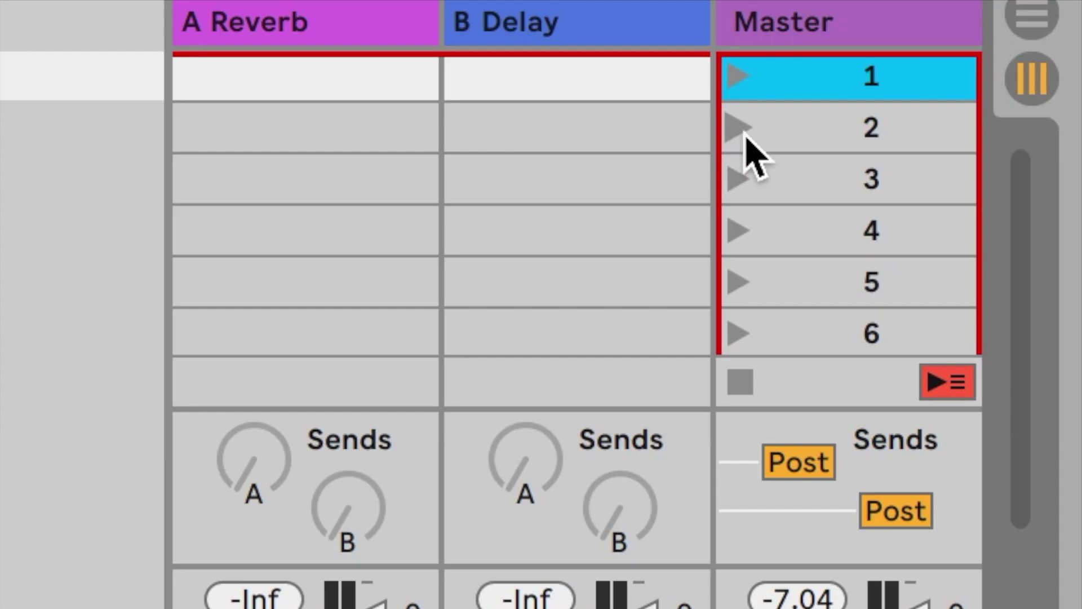
pyautogui.click(740, 127)
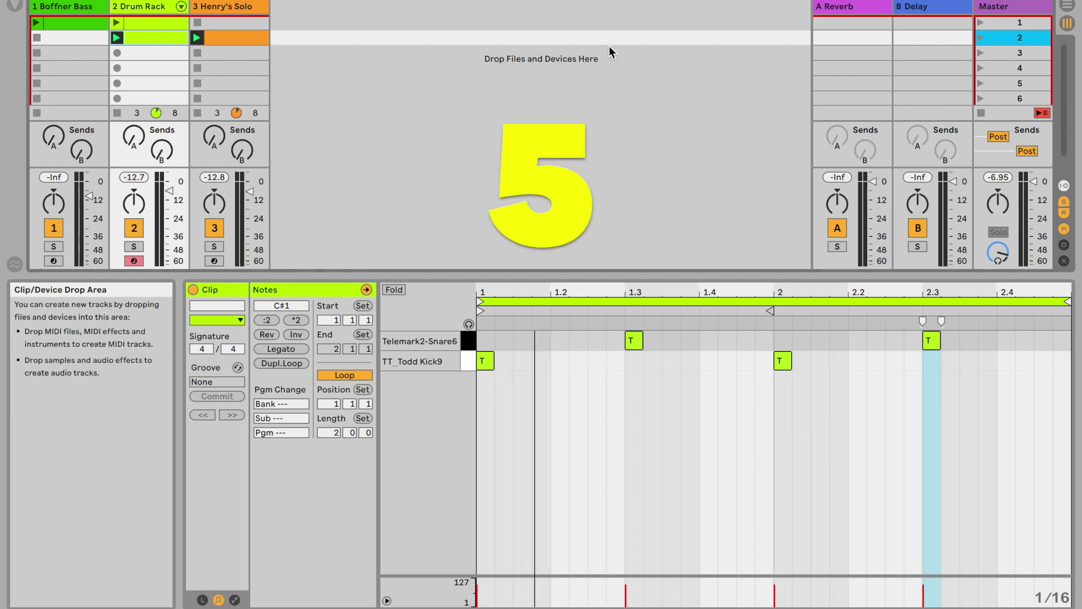
pyautogui.press('Up')
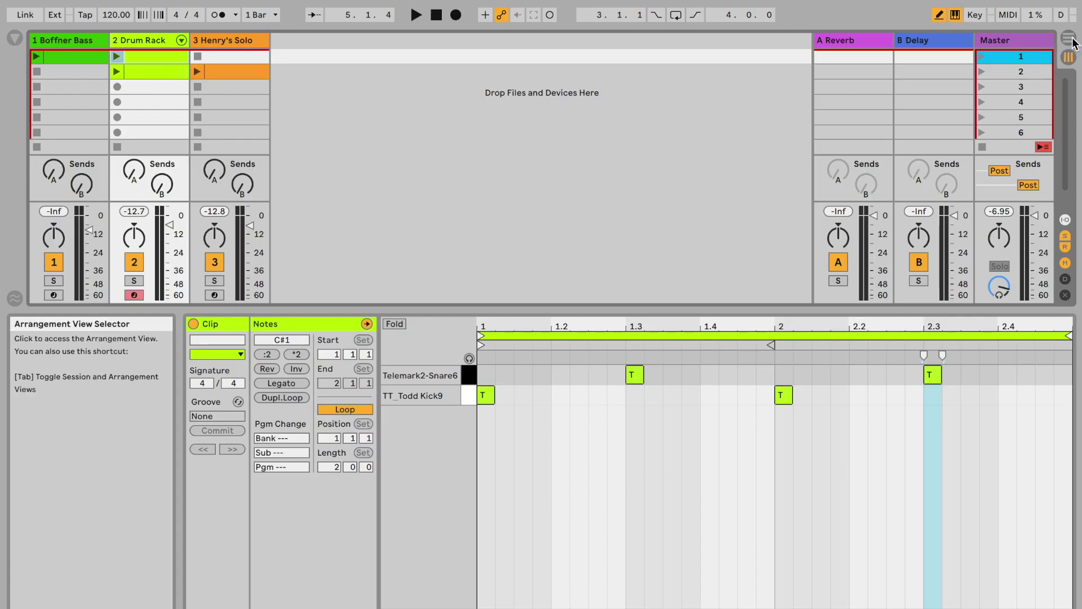
# - View the empty Arrangement View and return to the Session View
pyautogui.click(1069, 38)
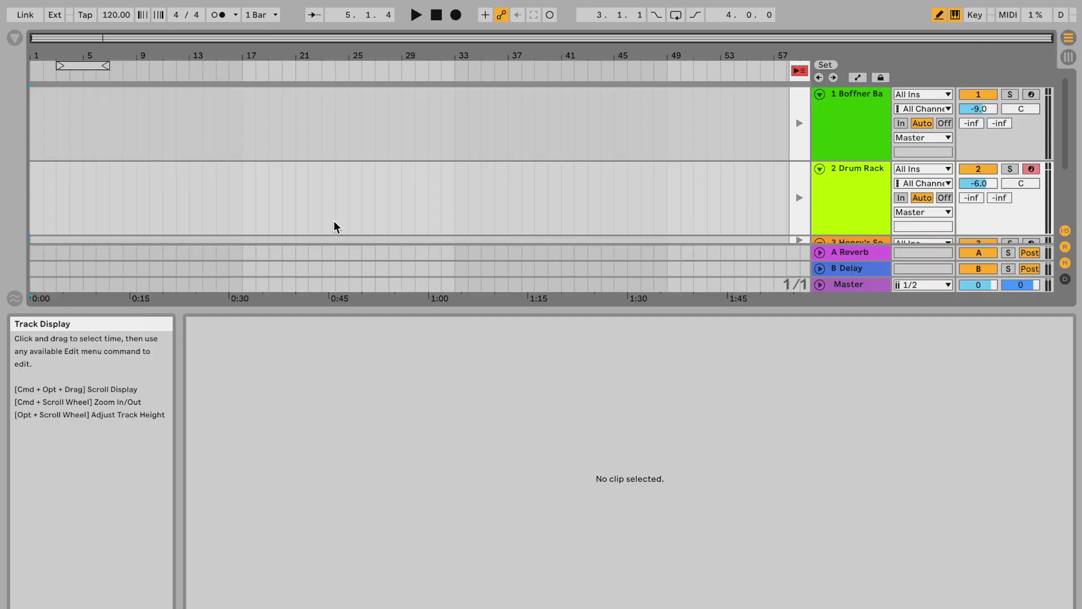
pyautogui.press('Tab')
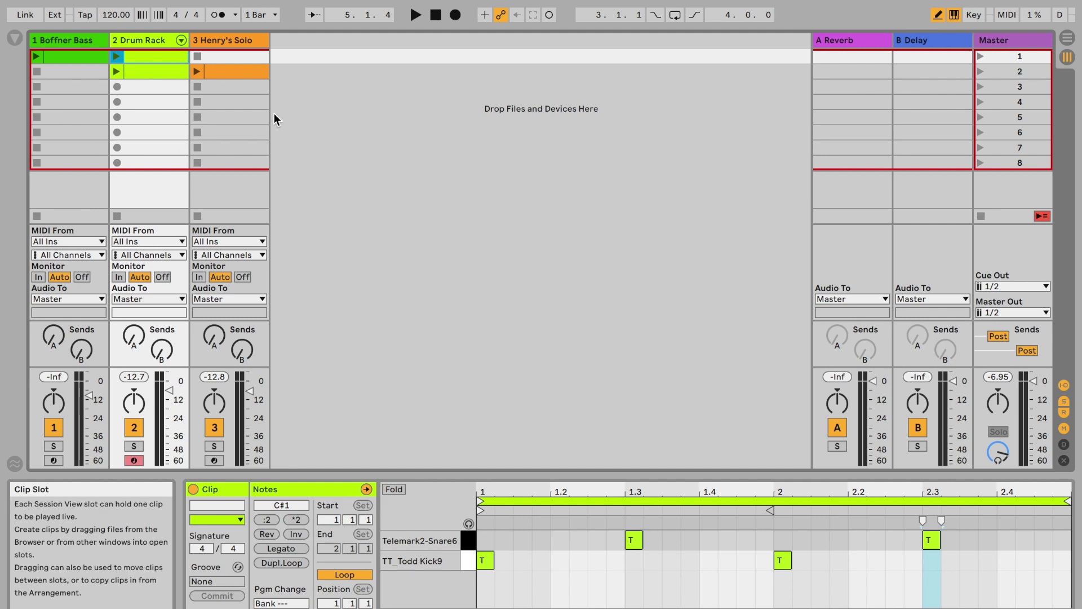
# - Check the empty Arrangement View, return to the Session View, and stop all playing clips
pyautogui.click(1070, 42)
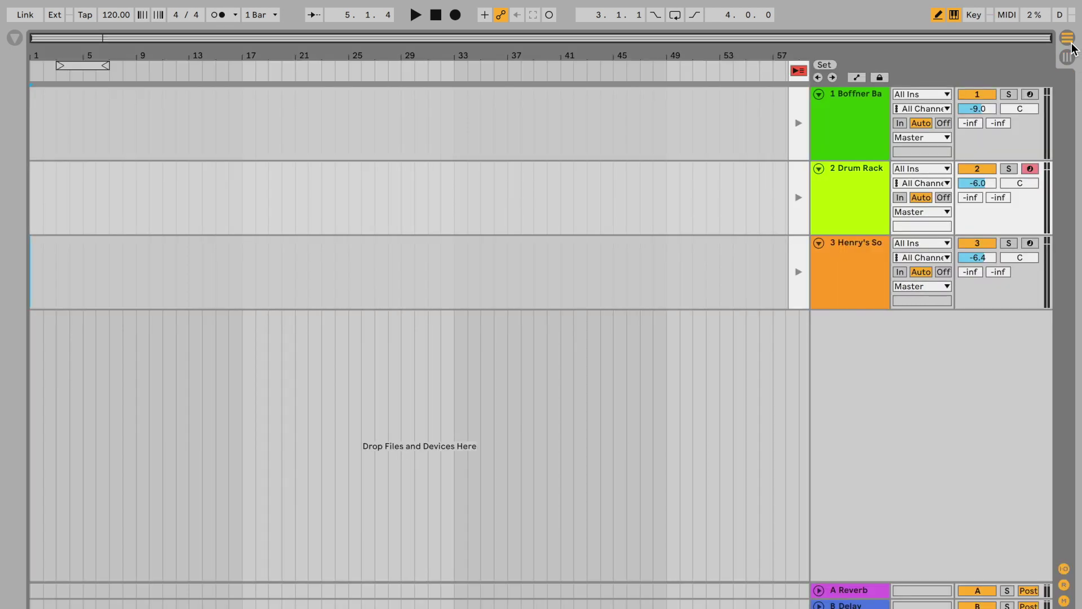
pyautogui.click(1070, 61)
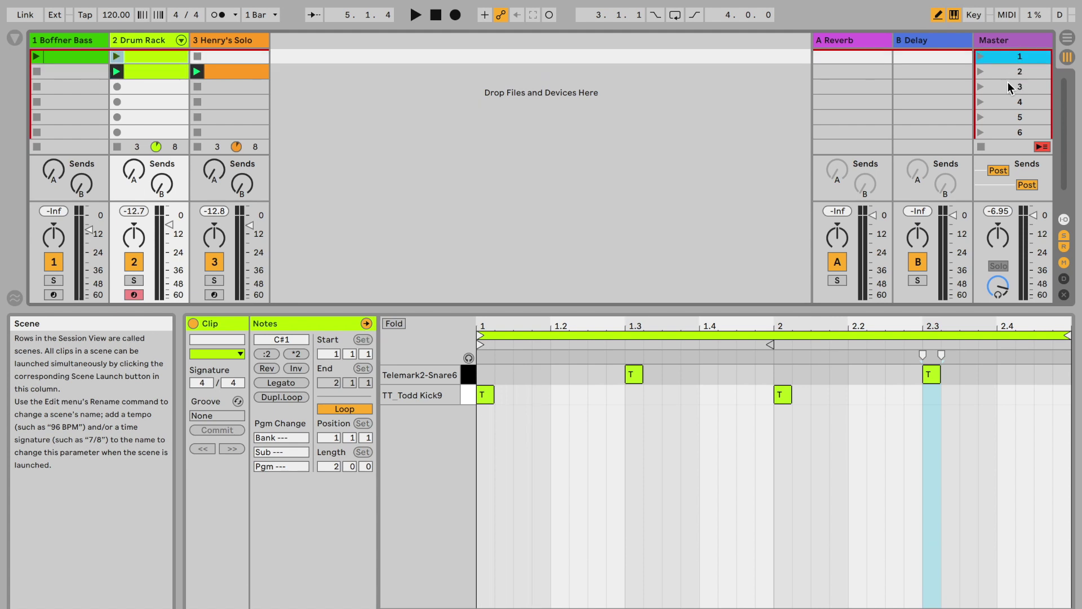
pyautogui.click(982, 146)
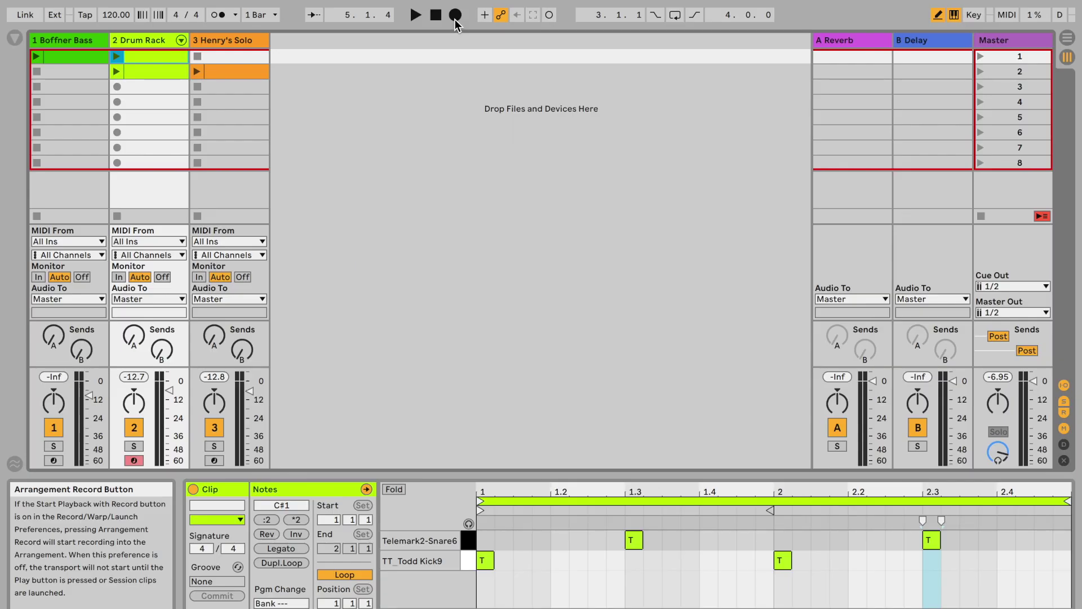
# - Record a performance into the arrangement by launching scene 1, scene 2 and scene 1 again, and stop the transport
pyautogui.click(457, 19)
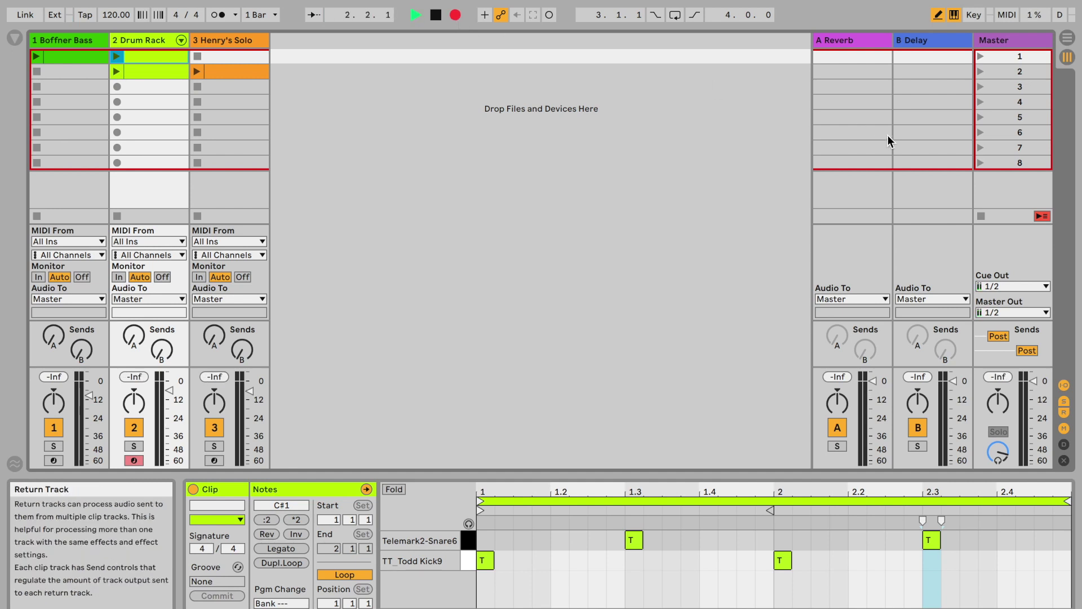
pyautogui.click(979, 56)
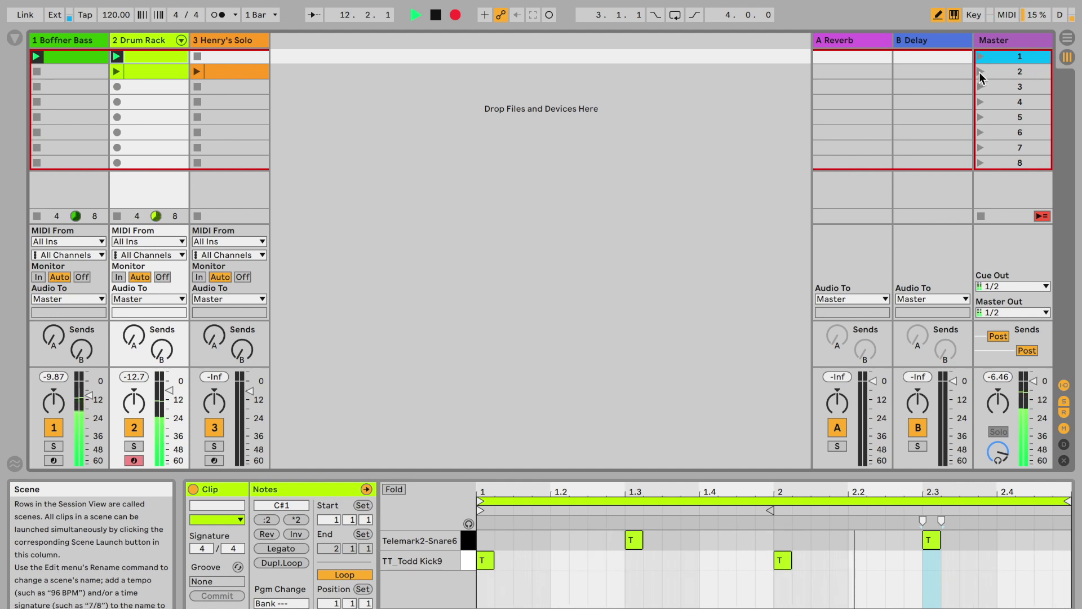
pyautogui.click(980, 72)
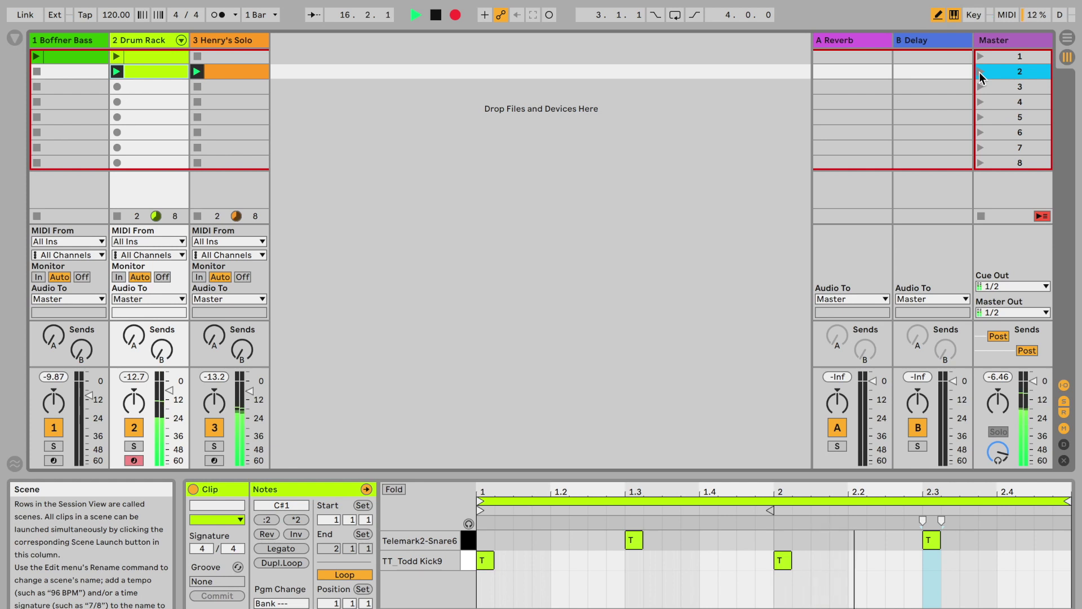
pyautogui.click(983, 57)
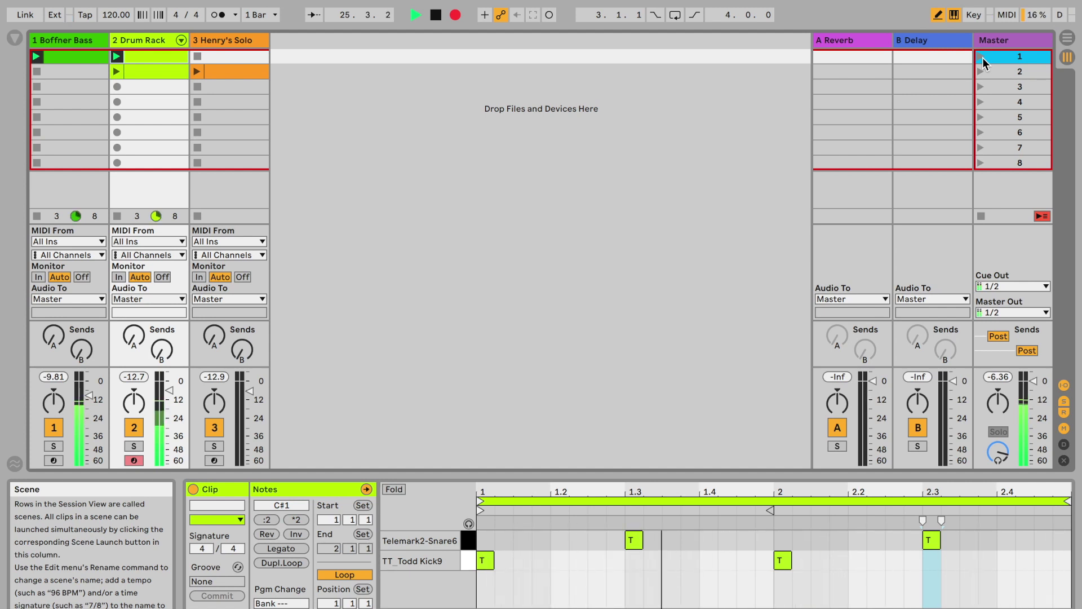
pyautogui.click(438, 20)
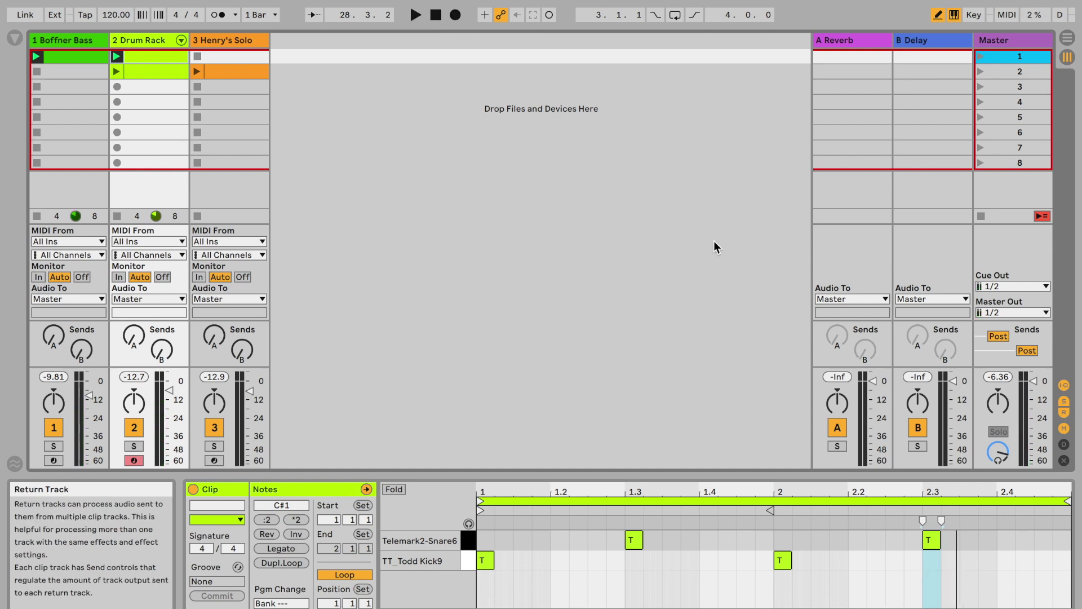
# - In the Arrangement View, return playback to the recorded arrangement and delete the Drum Rack clip in bars 1 to 5
pyautogui.click(1070, 41)
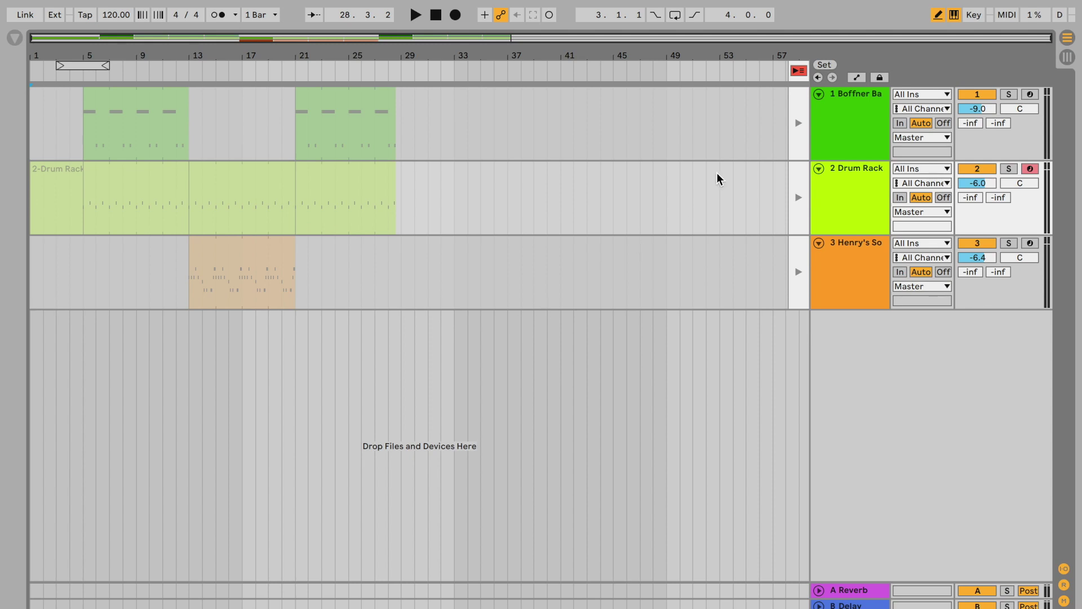
pyautogui.click(800, 72)
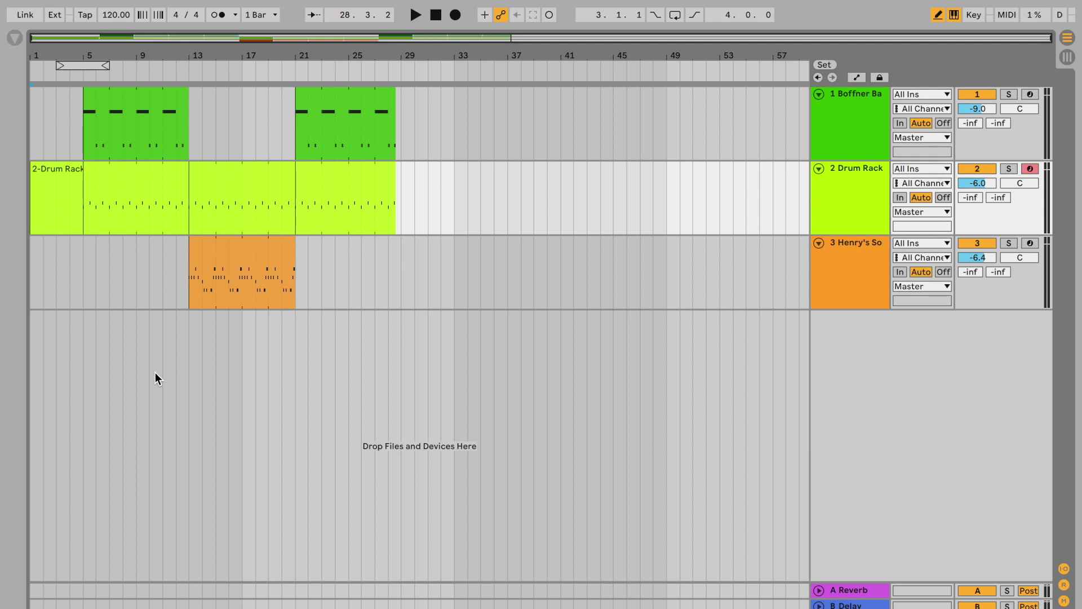
pyautogui.click(57, 175)
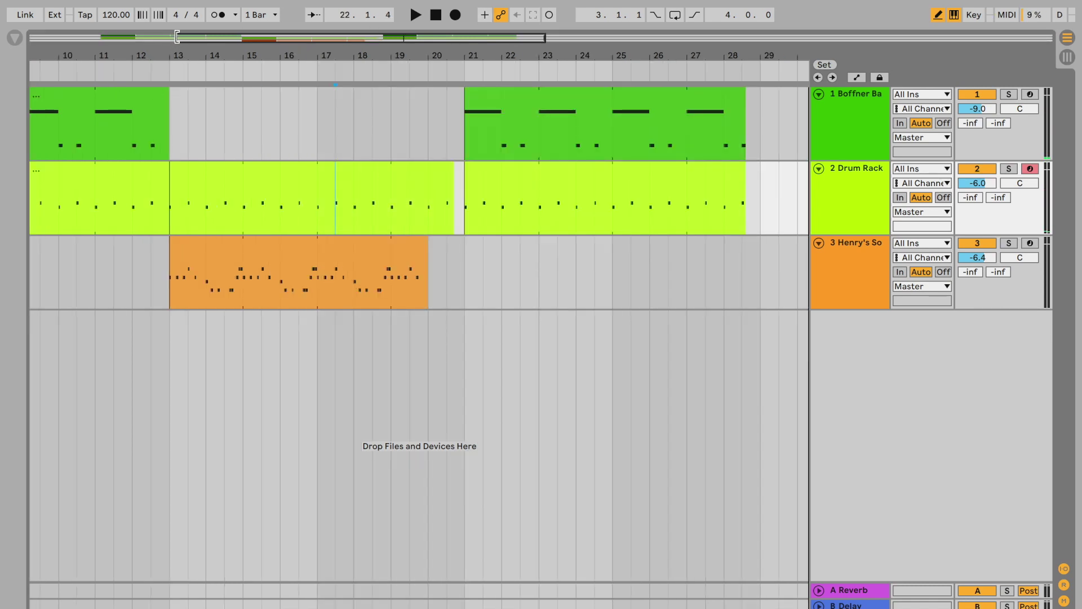
# - Open the Drum Rack clip starting at bar 13 in an enlarged note editor
pyautogui.moveTo(177, 37); pyautogui.dragTo(20, 44)
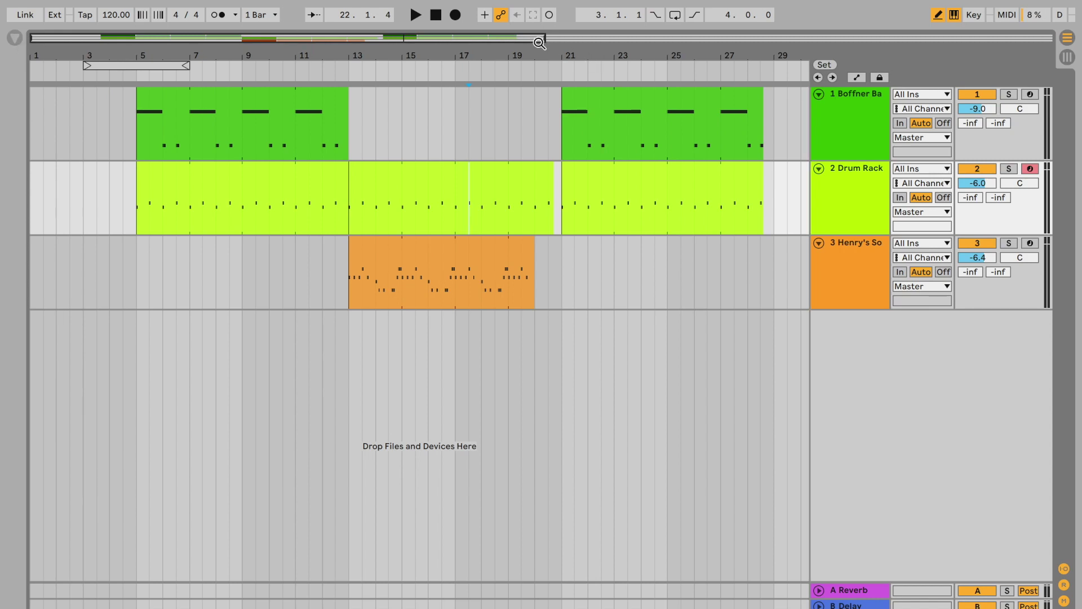
pyautogui.moveTo(544, 35); pyautogui.dragTo(684, 38)
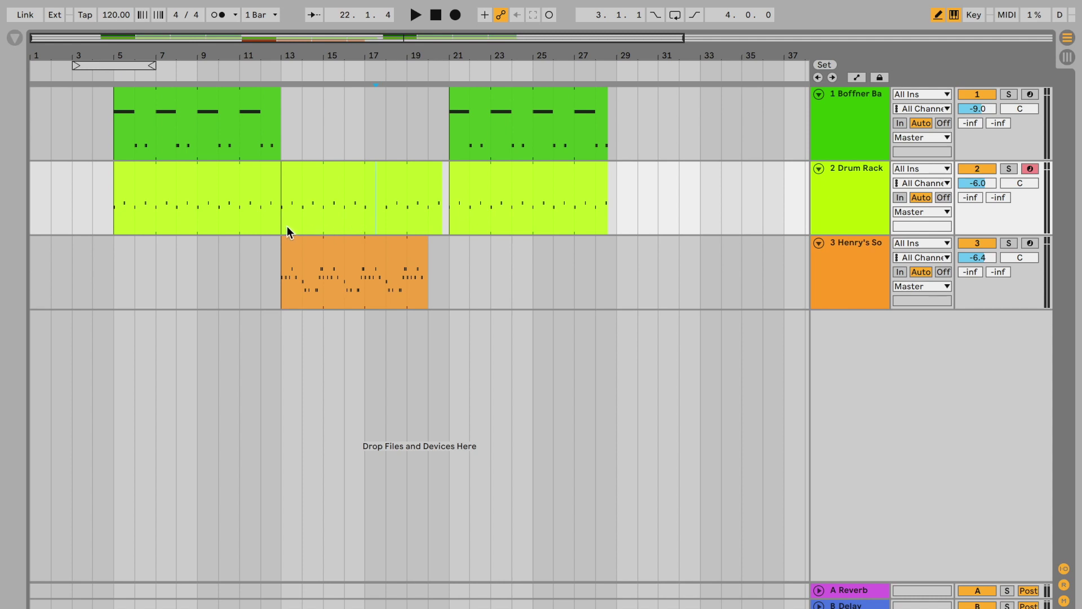
pyautogui.doubleClick(344, 186)
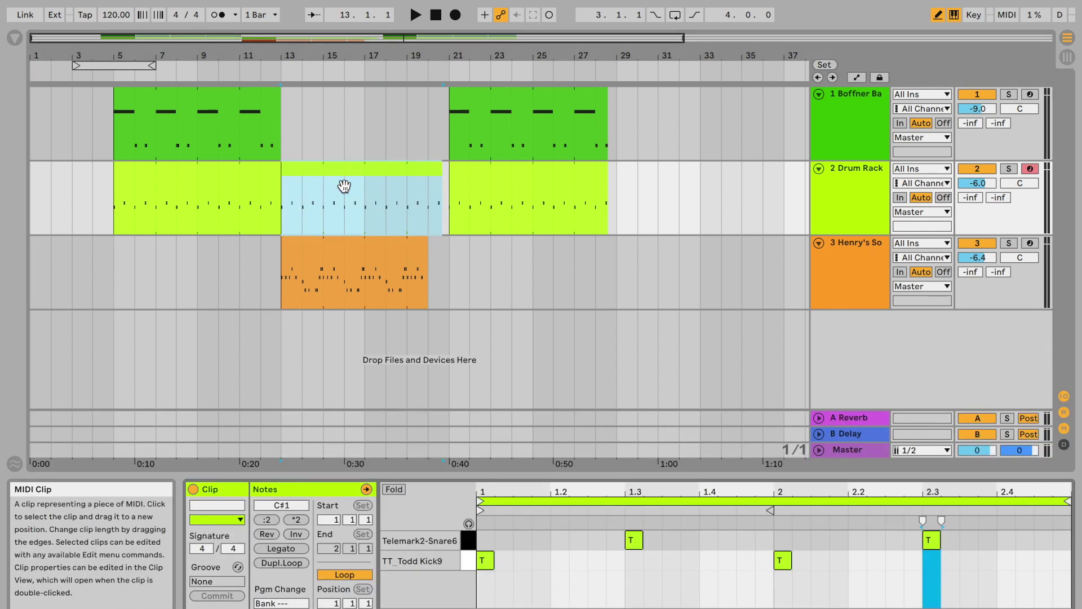
pyautogui.moveTo(451, 475); pyautogui.dragTo(447, 361)
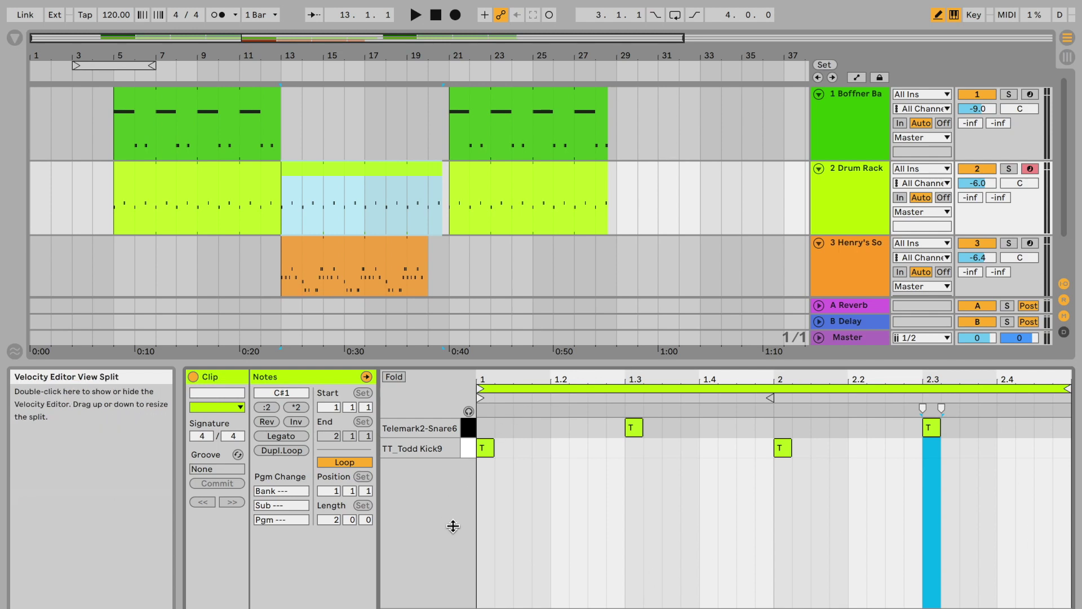